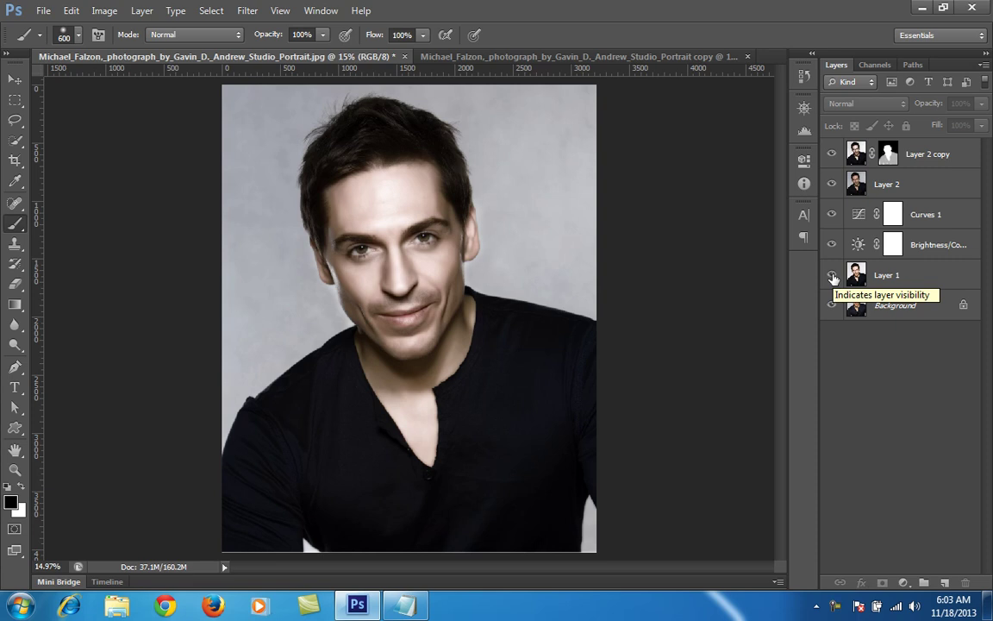
Toggle the retouch layers' visibility to compare the Layer 2 copy retouch with the original.
drag(831, 275, 831, 154)
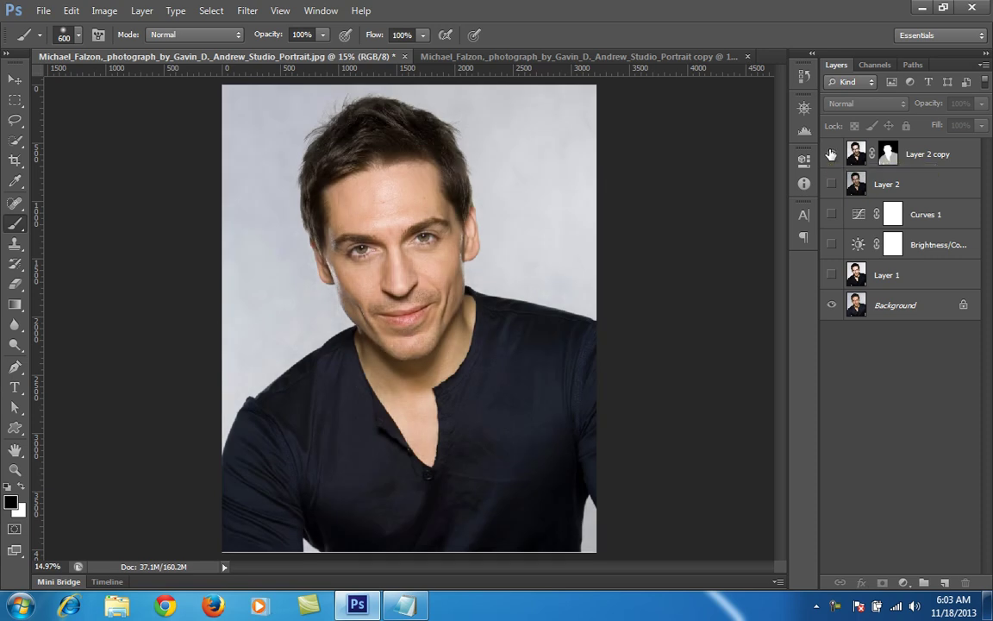
click(831, 154)
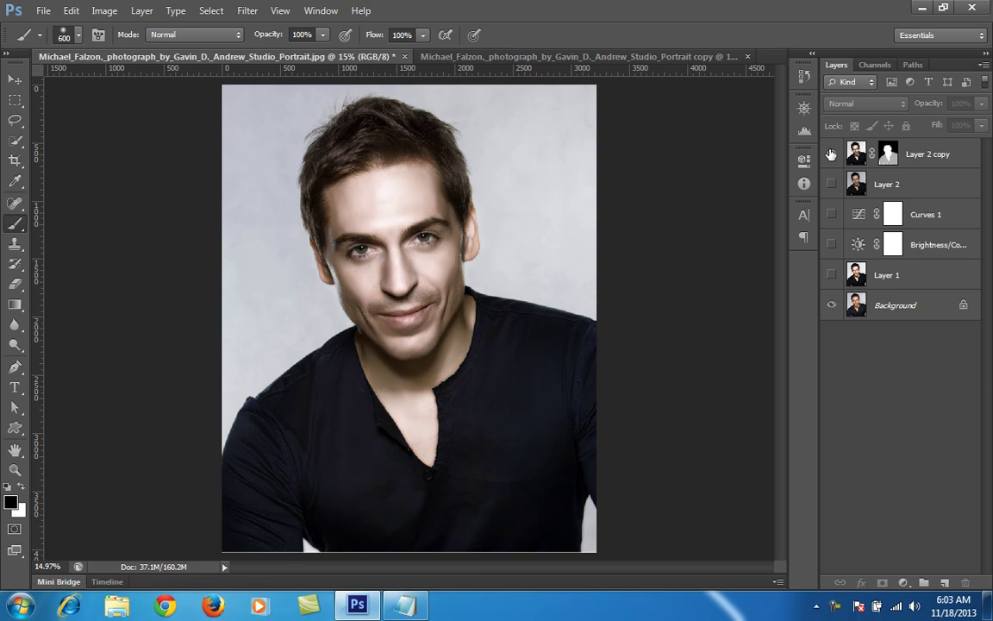
click(831, 153)
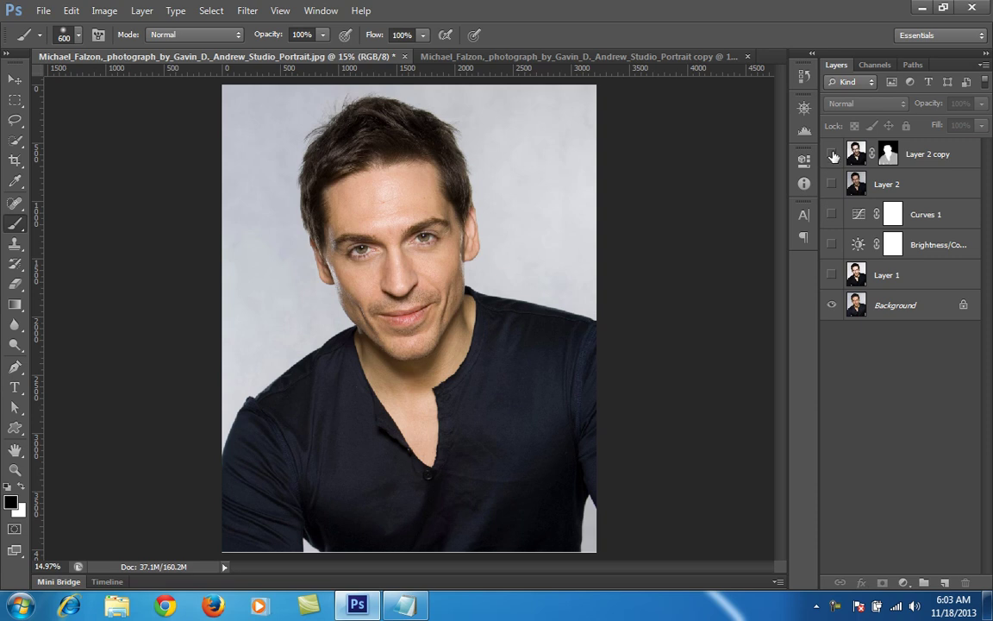
click(833, 155)
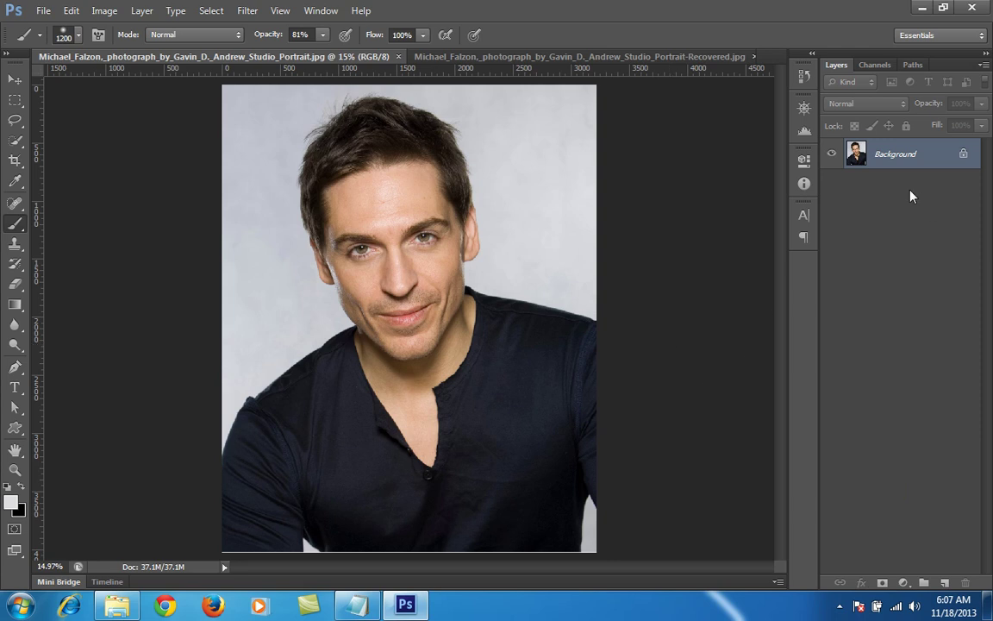
Duplicate the Background to Layer 1 and launch the Imagenomic Portraiture filter on it.
key(ctrl+j)
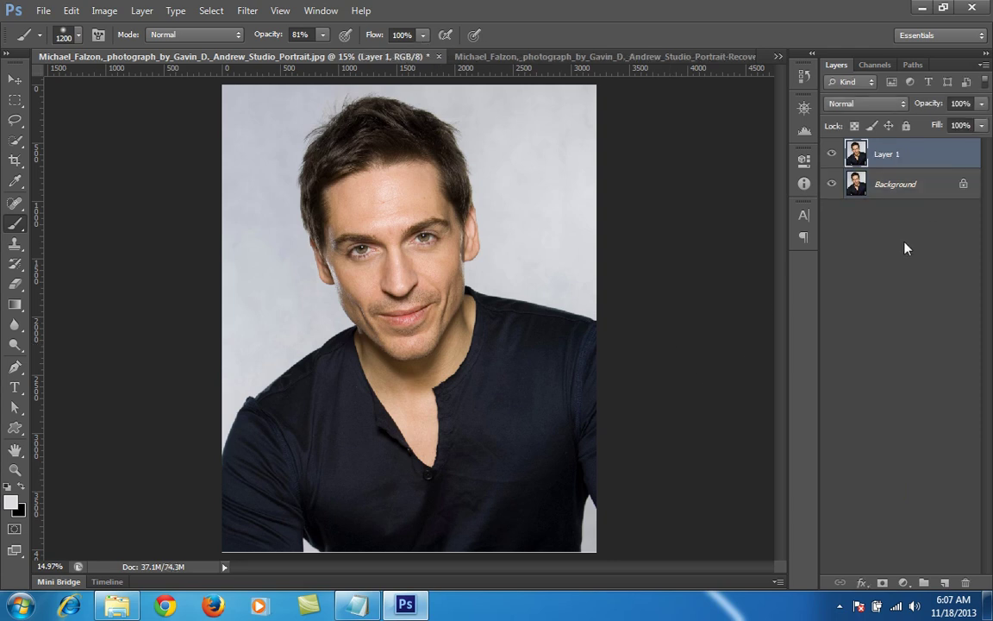
click(249, 12)
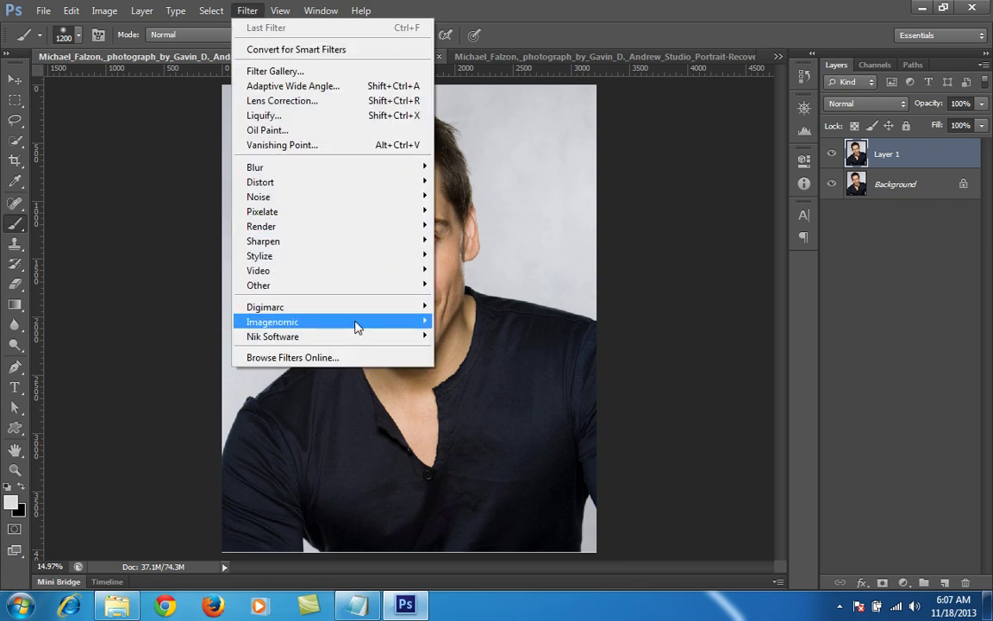
mouse_move(357, 326)
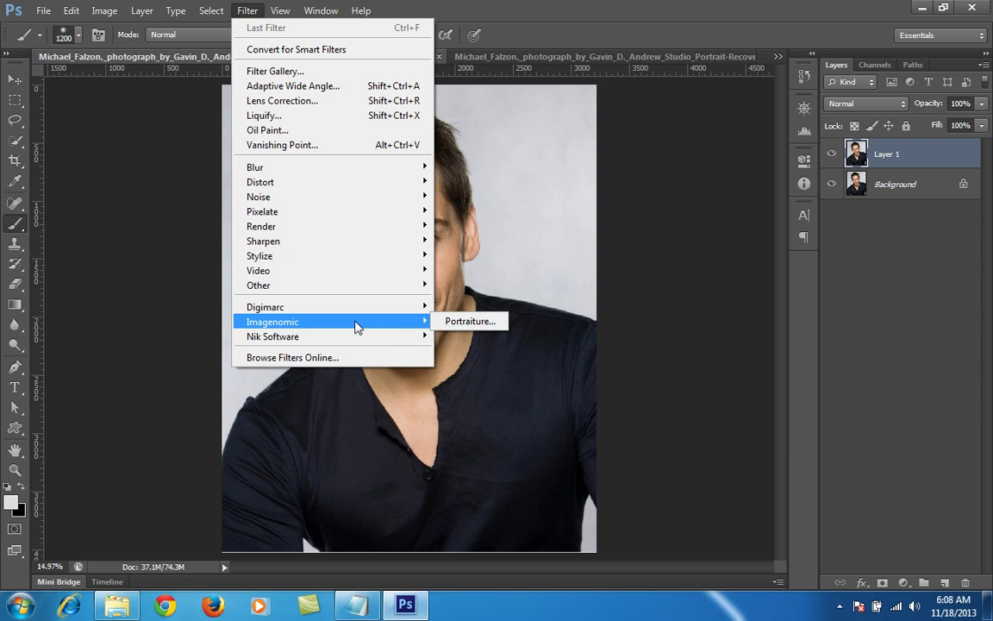
click(466, 321)
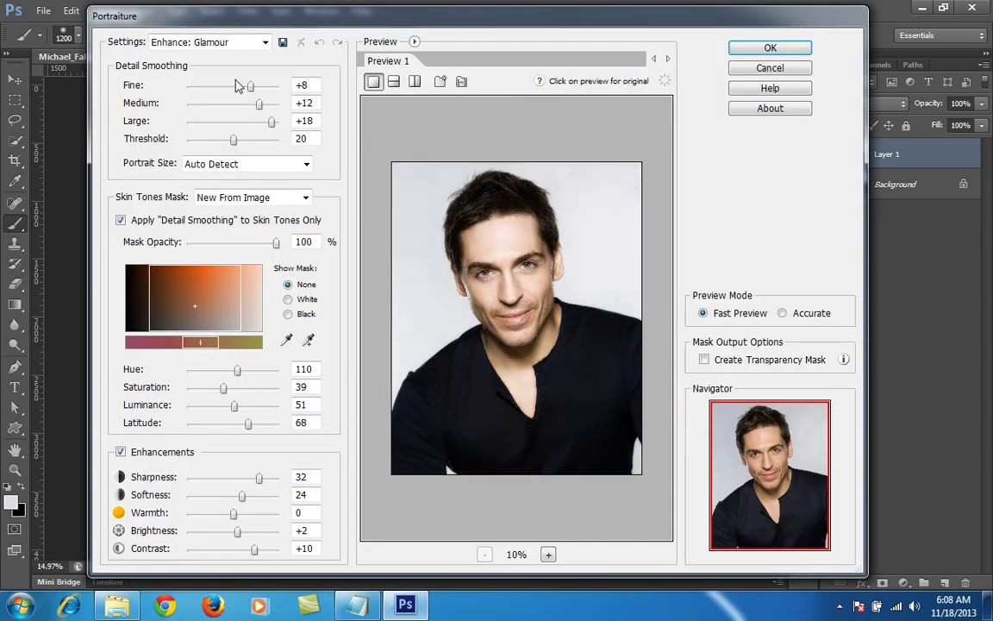
Apply Portraiture's Enhance: Glamour preset to Layer 1.
click(216, 48)
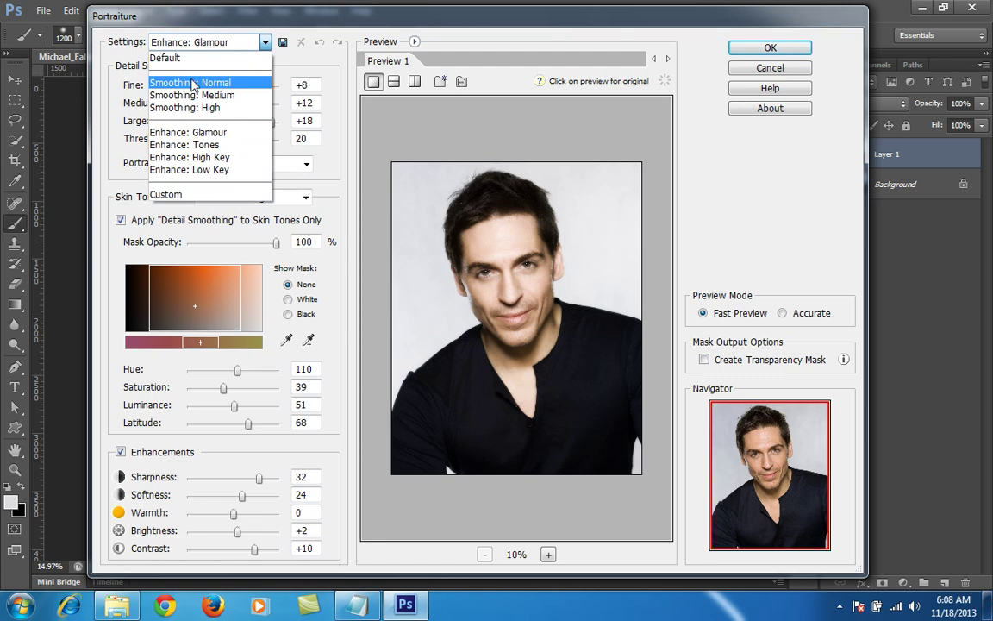
click(213, 134)
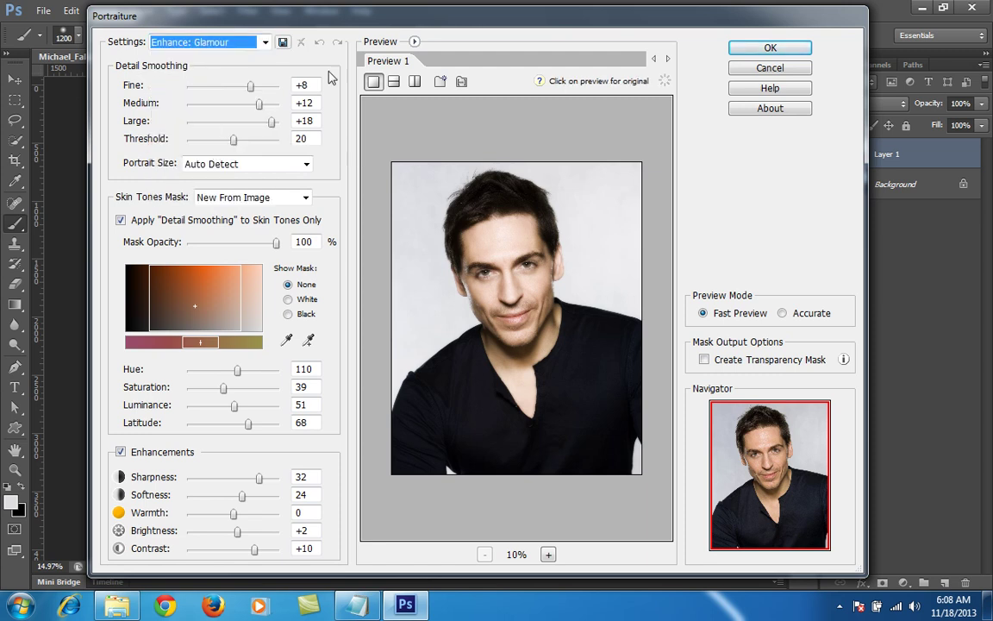
click(764, 52)
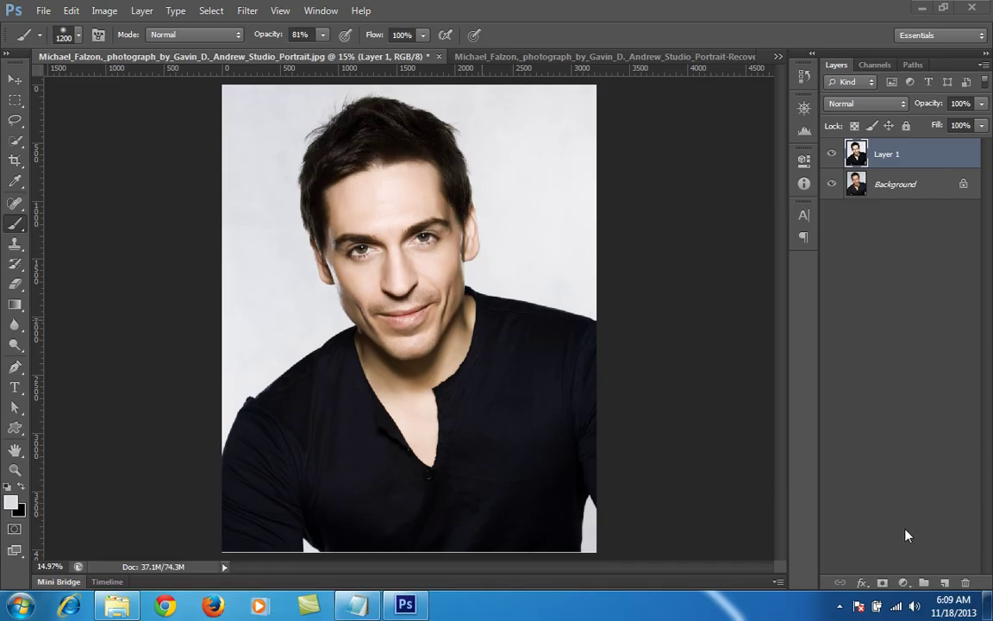
Add a Brightness/Contrast adjustment layer with Brightness set to -56.
click(904, 580)
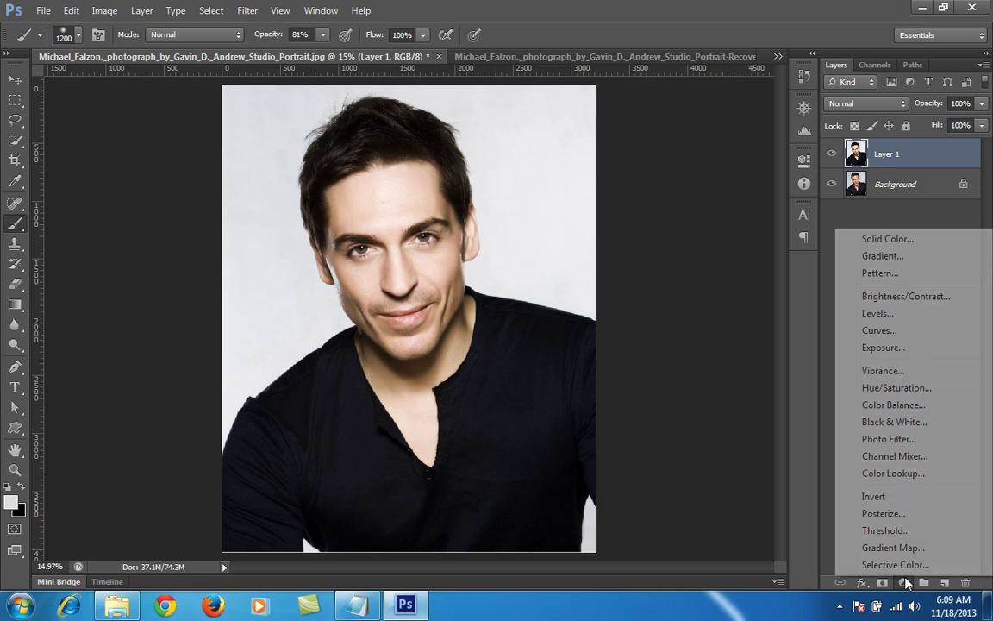
click(890, 297)
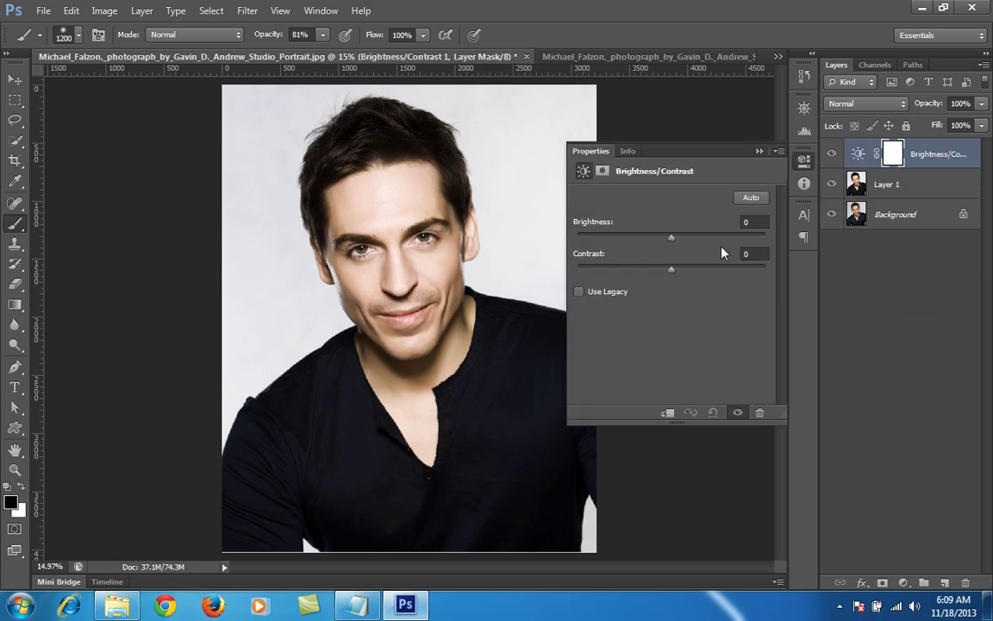
drag(672, 241, 630, 241)
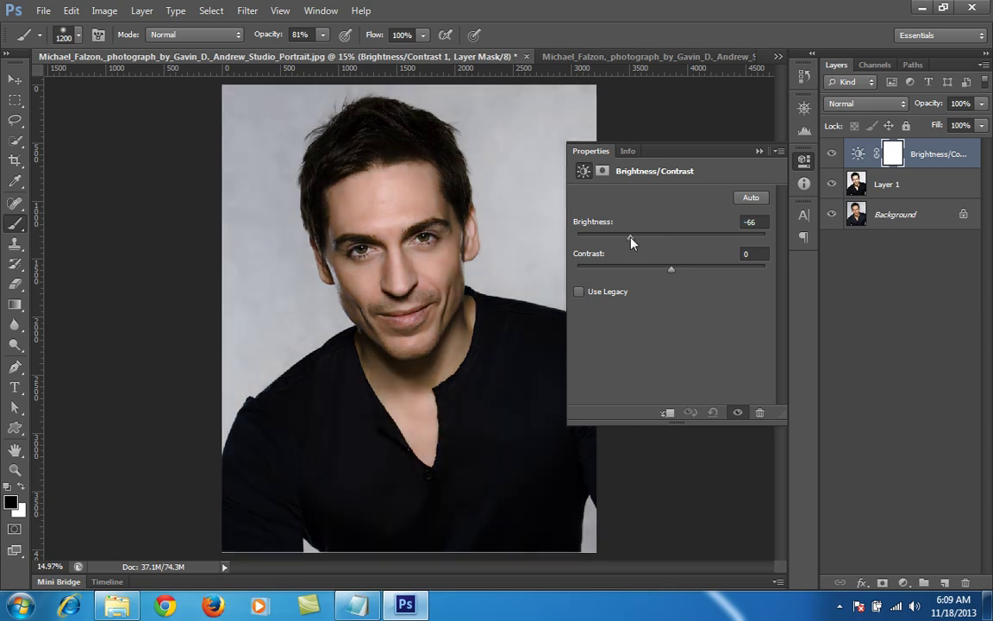
drag(630, 242, 633, 242)
drag(631, 238, 637, 238)
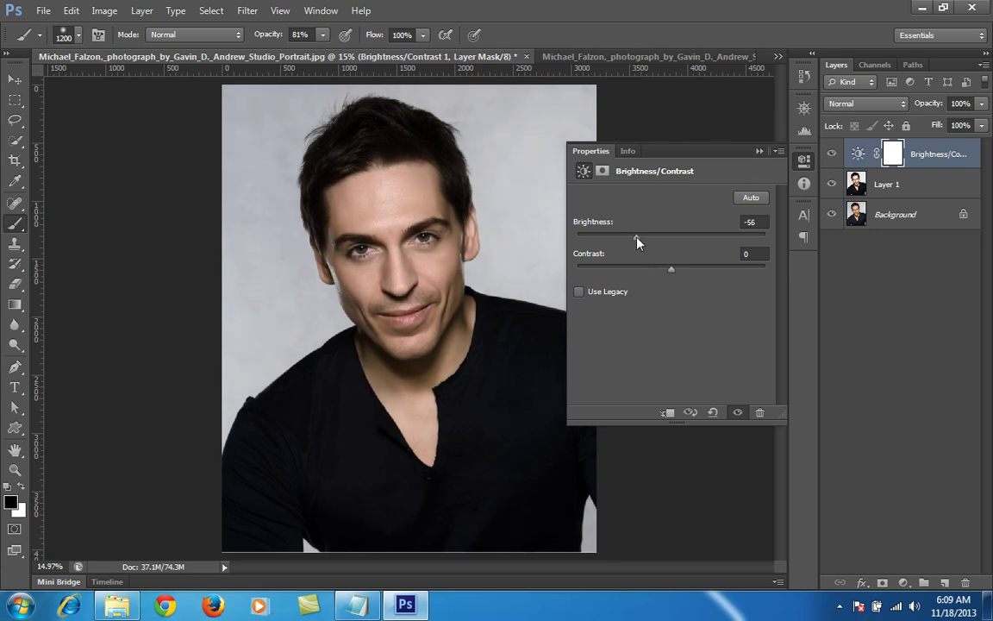
click(758, 151)
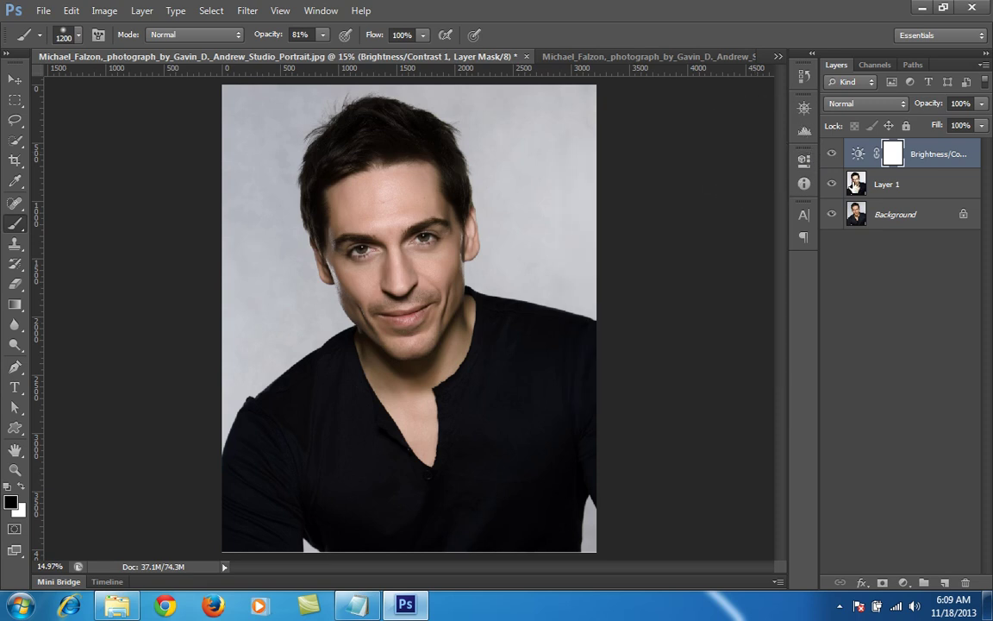
Compare the brightness and smoothing layers by toggling visibility, then select Layer 1.
click(831, 153)
click(833, 195)
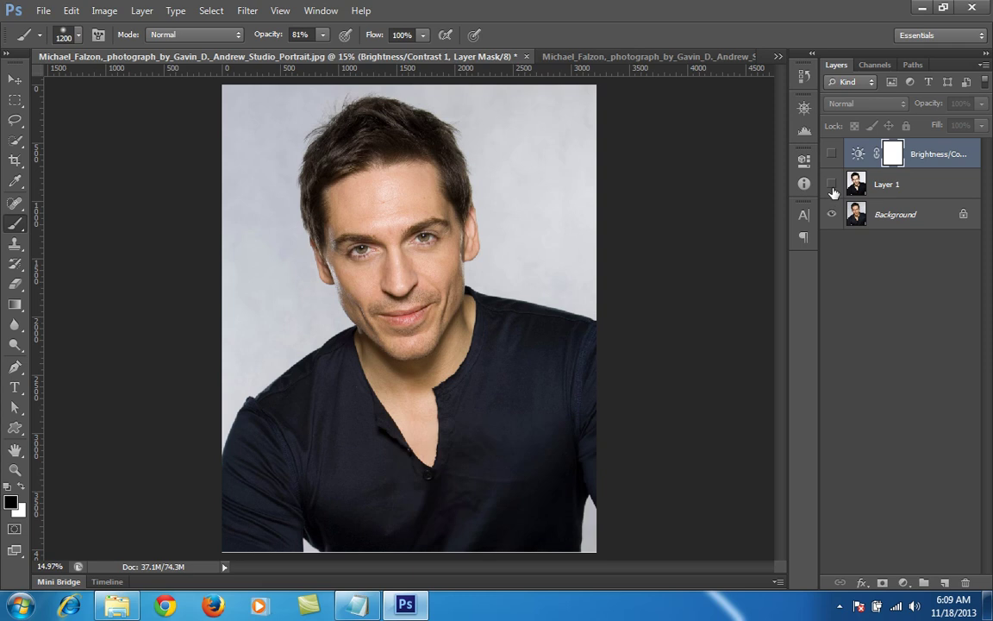
click(833, 184)
click(832, 153)
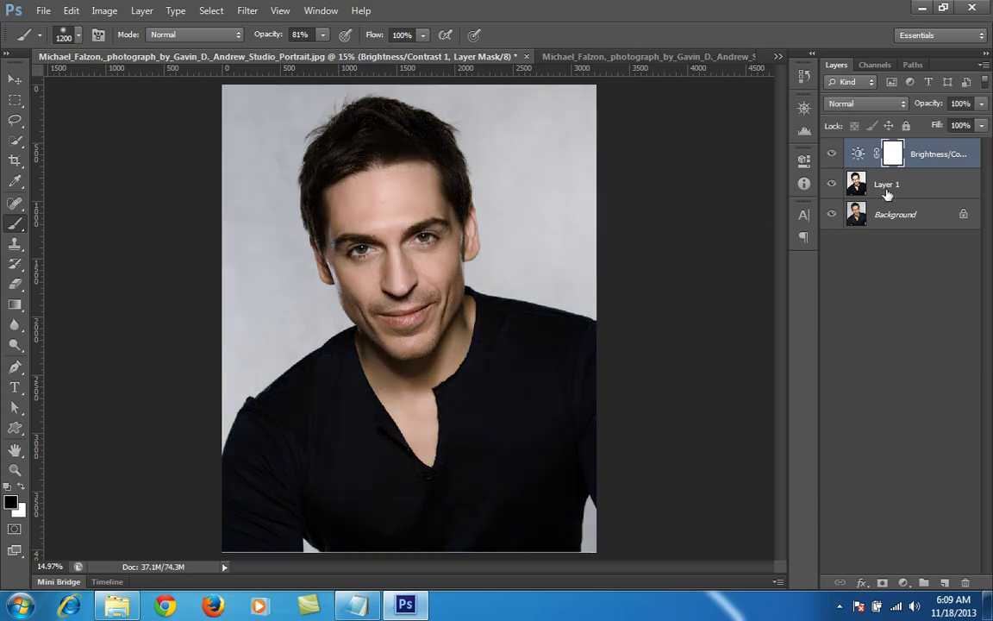
click(887, 188)
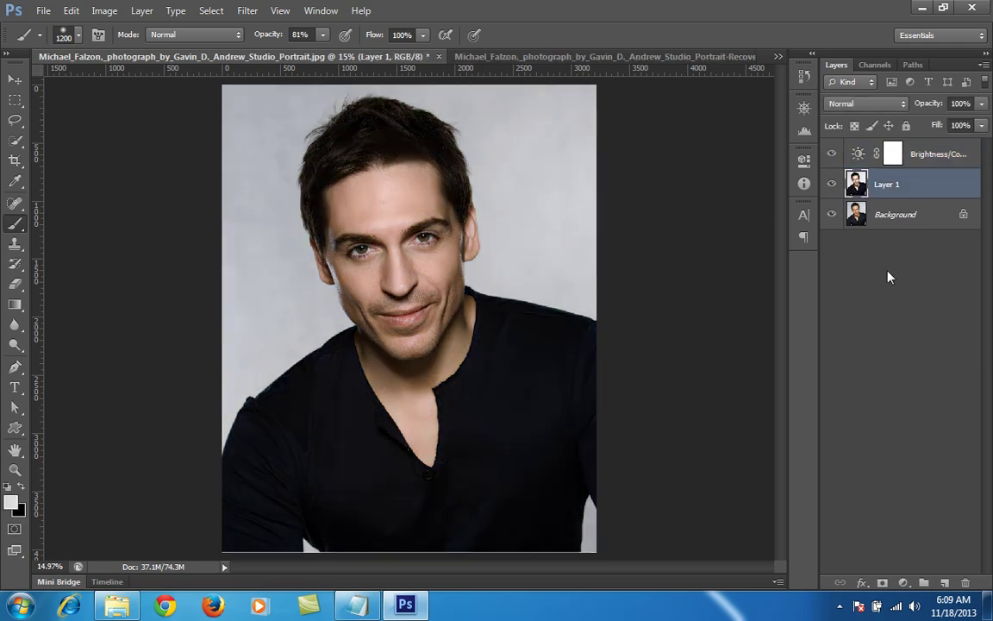
Mask Layer 1's smoothing off the hair and left shoulder by painting black on a layer mask.
click(883, 583)
key(bracketleft)
key(bracketleft)
key(bracketleft)
key(bracketleft)
key(bracketleft)
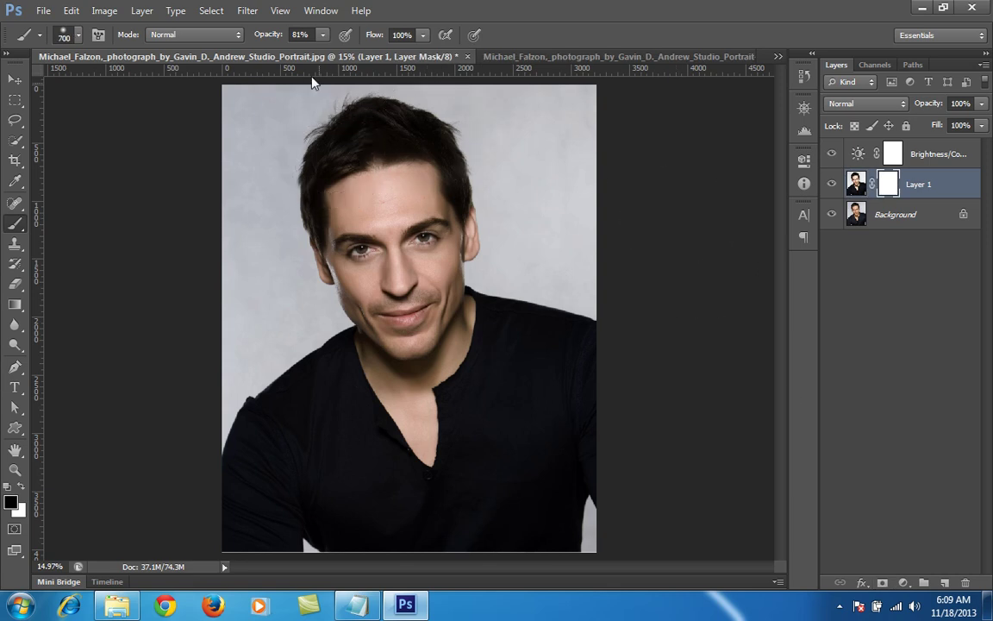
mouse_move(372, 134)
mouse_down()
mouse_move(381, 133)
mouse_move(343, 144)
mouse_move(385, 127)
mouse_up()
key(bracketleft)
key(bracketleft)
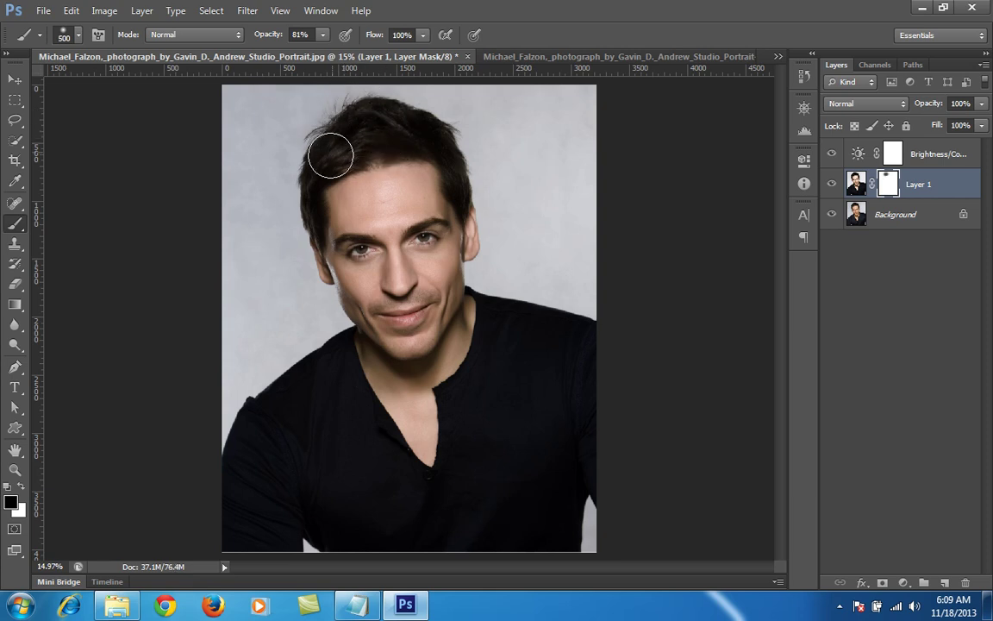
mouse_move(338, 155)
mouse_down()
mouse_move(425, 126)
mouse_move(375, 117)
mouse_move(452, 140)
mouse_move(398, 125)
mouse_up()
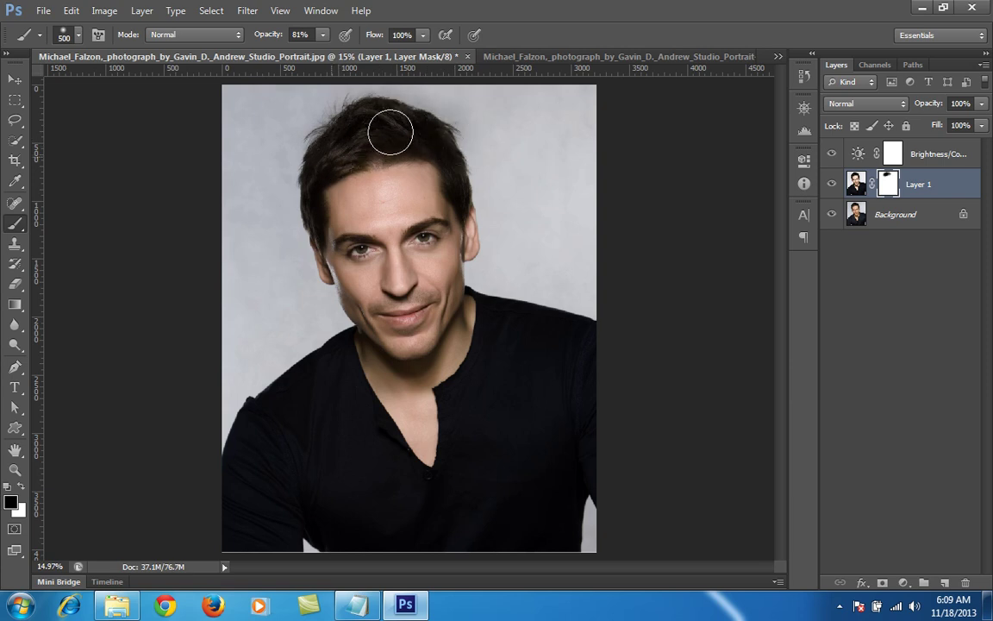
key(bracketleft)
key(bracketleft)
key(bracketleft)
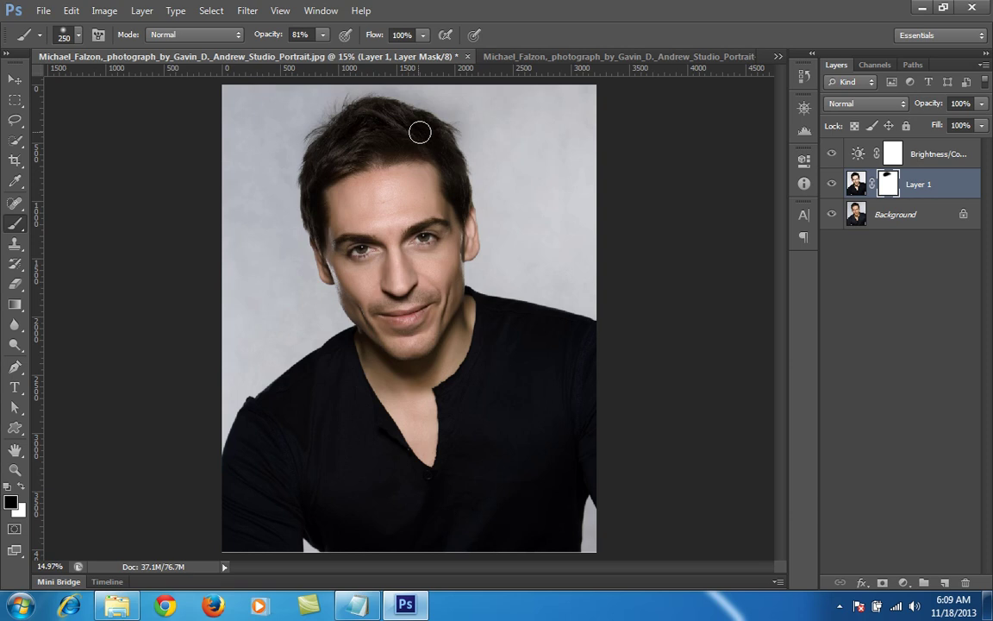
mouse_move(458, 202)
mouse_down()
mouse_move(442, 142)
mouse_move(360, 138)
mouse_move(321, 150)
mouse_move(315, 227)
mouse_move(313, 173)
mouse_move(325, 159)
mouse_move(352, 146)
mouse_move(330, 162)
mouse_move(315, 202)
mouse_move(343, 164)
mouse_move(377, 158)
mouse_move(376, 127)
mouse_move(350, 131)
mouse_up()
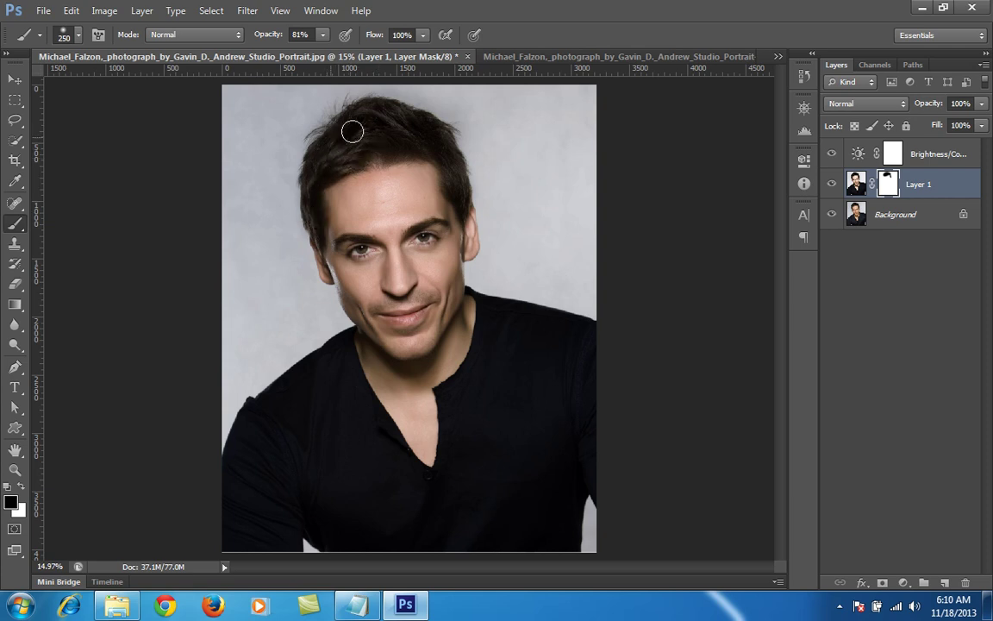
key(bracketright)
key(bracketright)
key(bracketright)
mouse_move(259, 504)
mouse_down()
mouse_move(279, 412)
mouse_move(311, 473)
mouse_move(302, 398)
mouse_move(312, 388)
mouse_move(288, 406)
mouse_move(334, 363)
mouse_move(335, 521)
mouse_move(373, 536)
mouse_move(373, 475)
mouse_move(398, 486)
mouse_move(380, 454)
mouse_move(422, 538)
mouse_move(441, 506)
mouse_move(433, 507)
mouse_move(456, 515)
mouse_move(483, 457)
mouse_move(460, 403)
mouse_move(484, 388)
mouse_move(499, 322)
mouse_move(598, 352)
mouse_move(523, 451)
mouse_move(499, 465)
mouse_move(503, 439)
mouse_move(523, 534)
mouse_move(573, 488)
mouse_move(551, 531)
mouse_move(550, 508)
mouse_move(553, 541)
mouse_move(584, 543)
mouse_move(586, 384)
mouse_move(581, 470)
mouse_move(569, 333)
mouse_move(304, 565)
mouse_move(392, 545)
mouse_move(335, 368)
mouse_move(288, 406)
mouse_move(261, 505)
mouse_up()
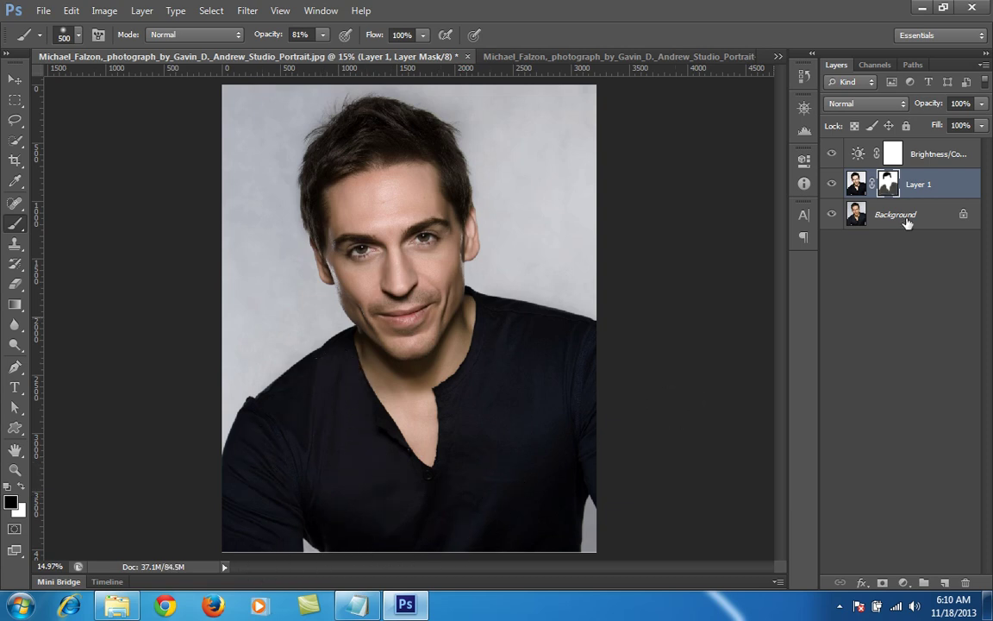
Select the top layer and stamp all visible layers into a merged Layer 2.
click(922, 155)
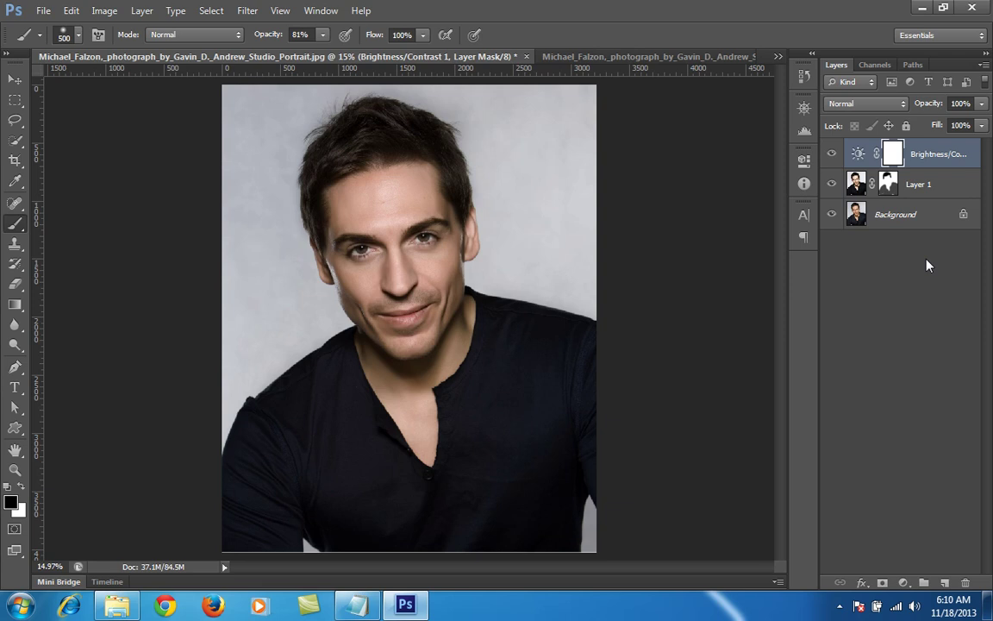
key(ctrl+alt+shift+e)
key(x)
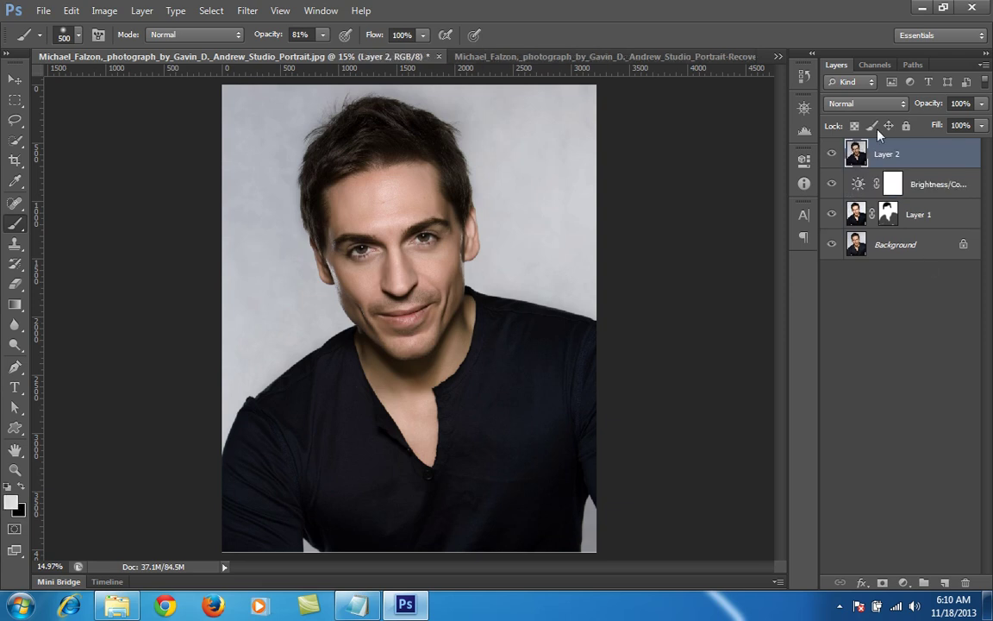
Preview the Filter Gallery at Fit in View, then cancel without applying a filter.
click(252, 13)
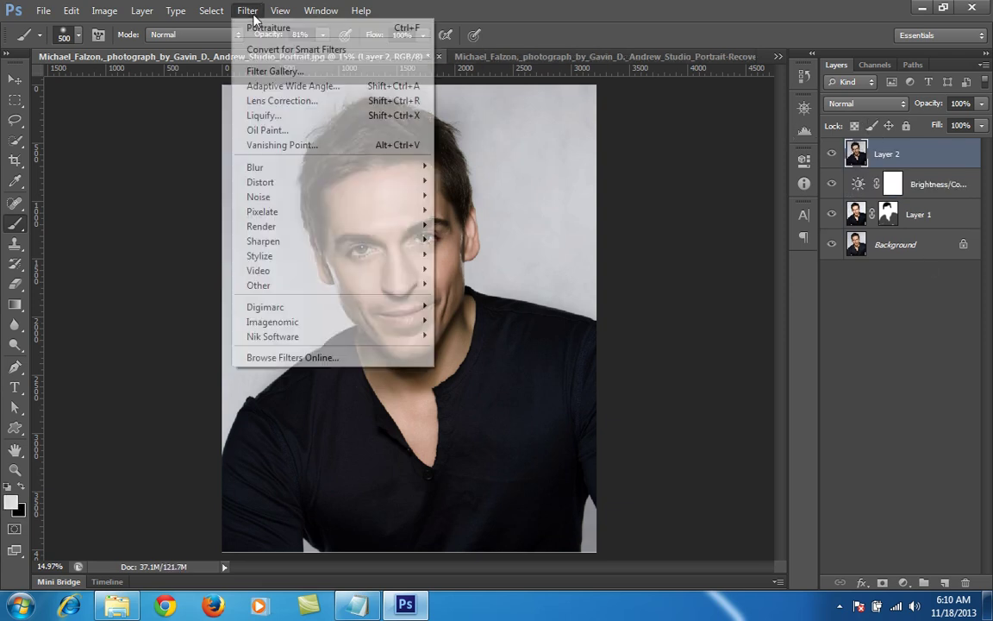
click(263, 69)
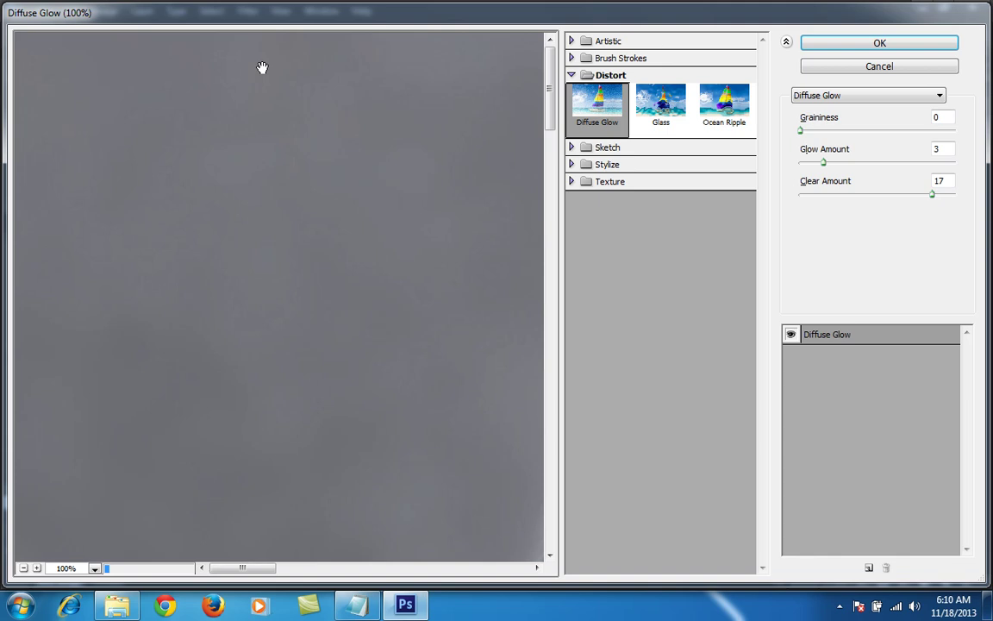
click(94, 568)
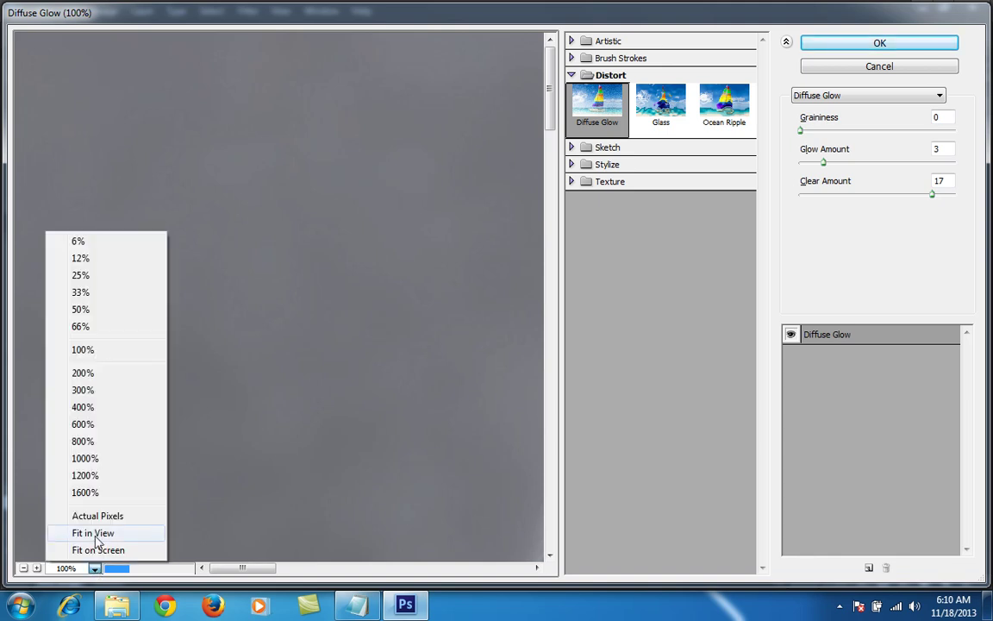
click(93, 533)
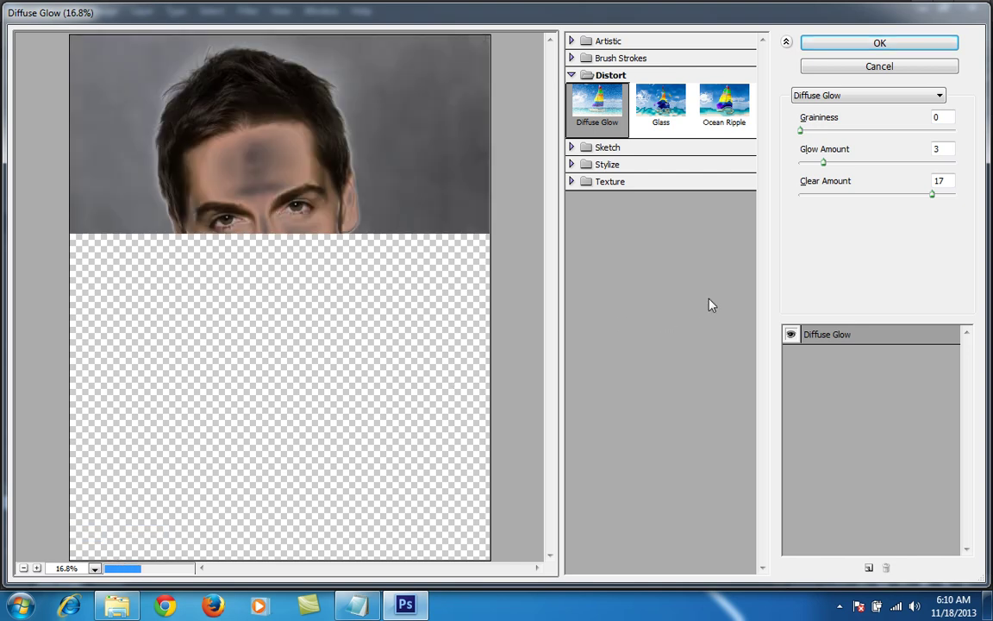
click(892, 70)
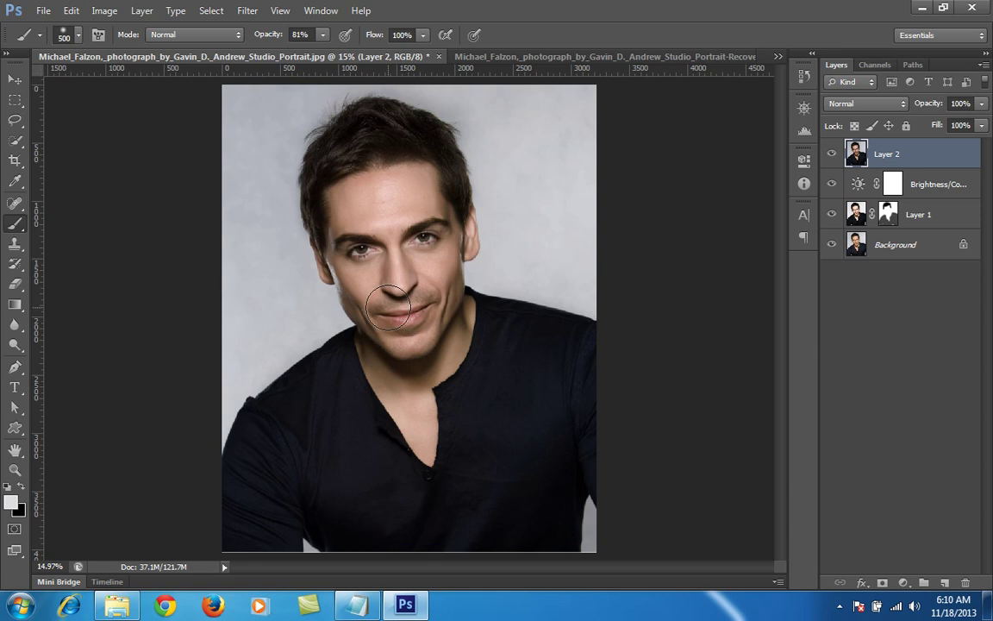
Swap colours and apply Diffuse Glow to Layer 2 with Glow Amount 6 and Clear Amount 15.
key(x)
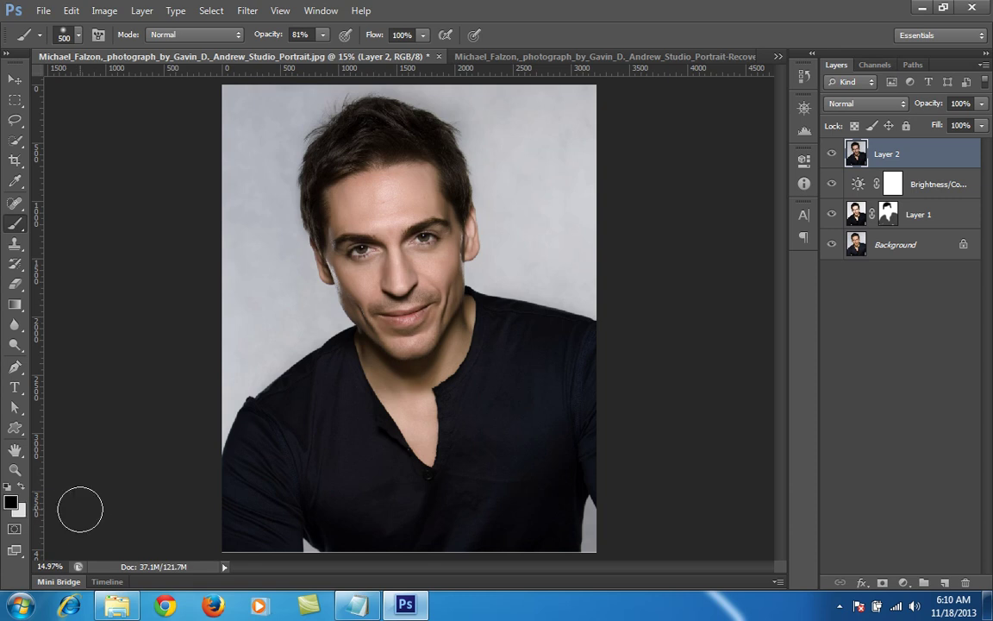
click(248, 12)
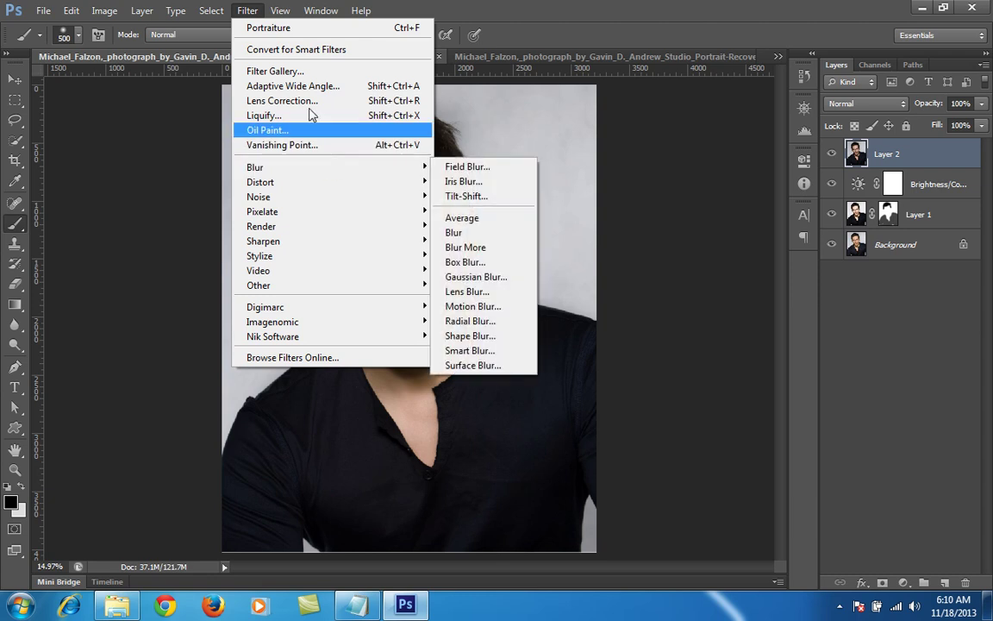
click(297, 72)
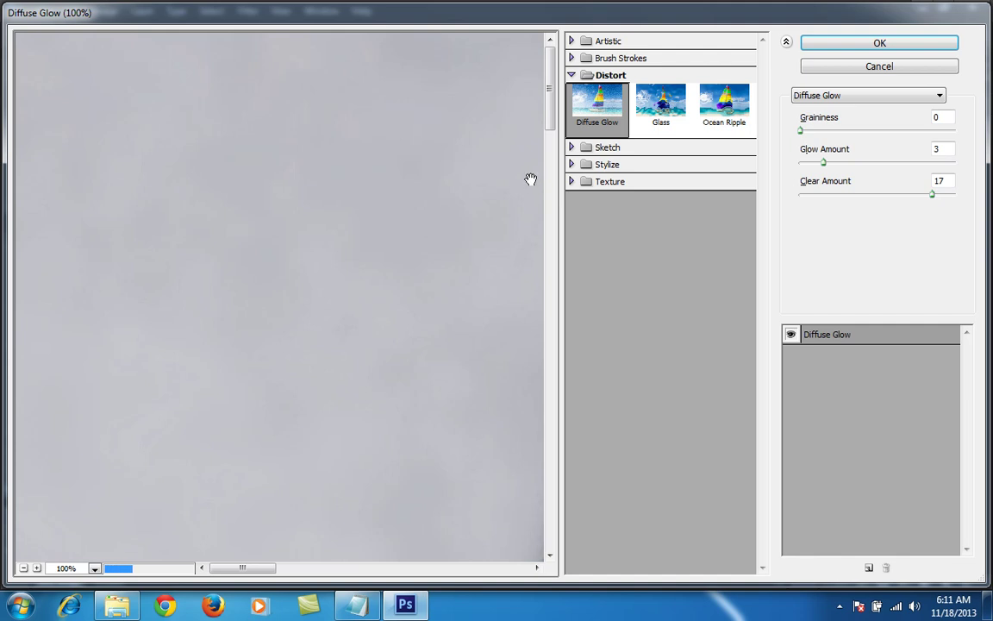
click(95, 568)
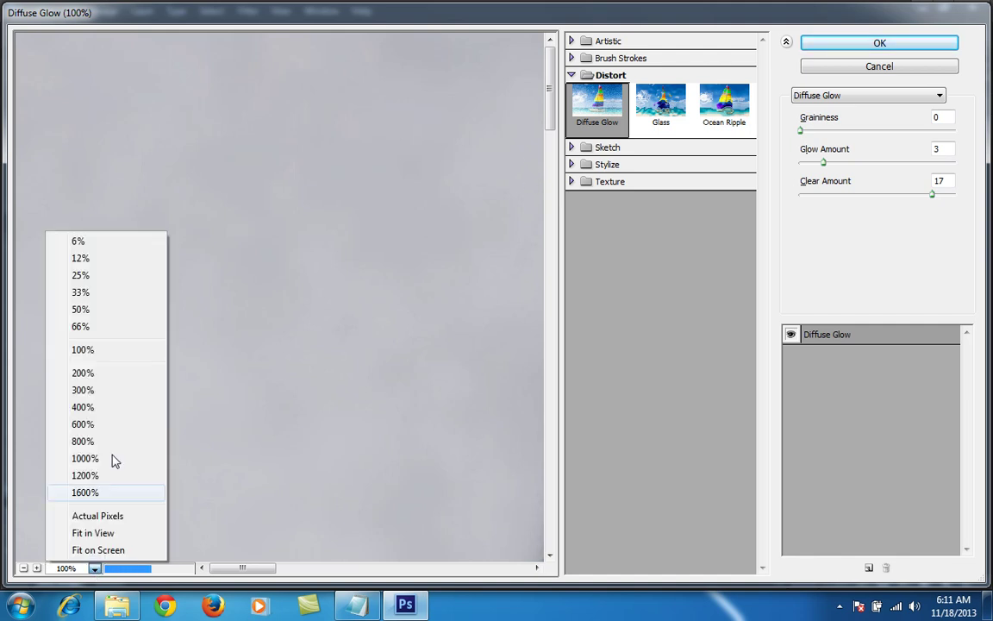
click(90, 532)
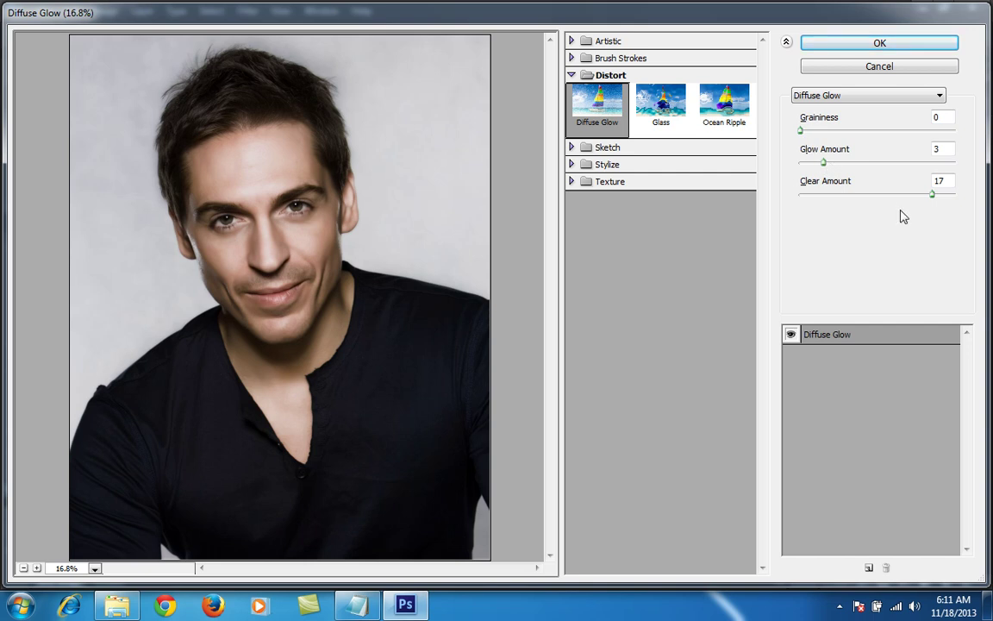
drag(823, 162, 845, 162)
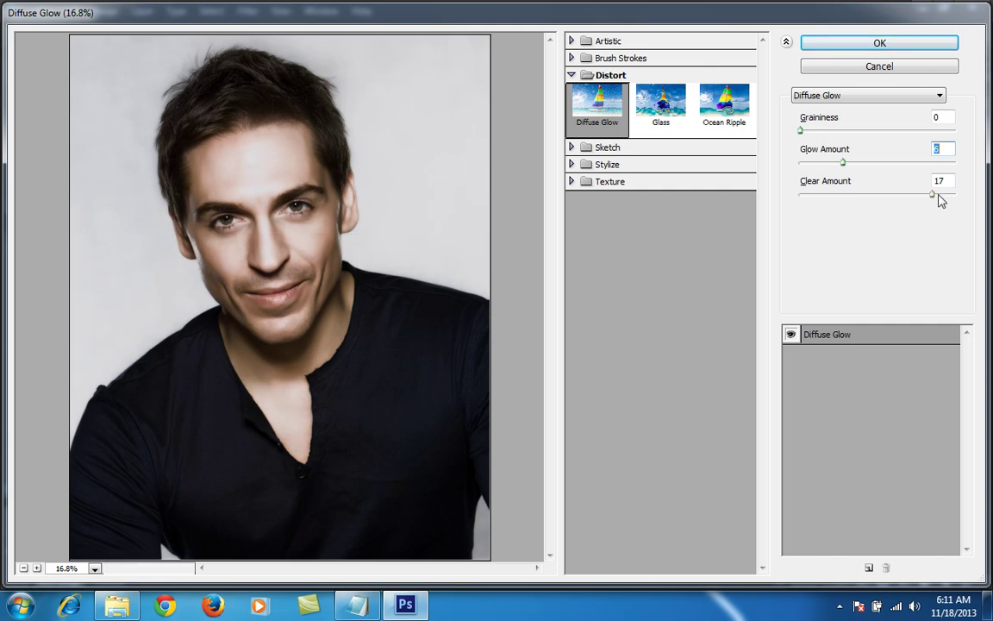
drag(931, 196, 918, 196)
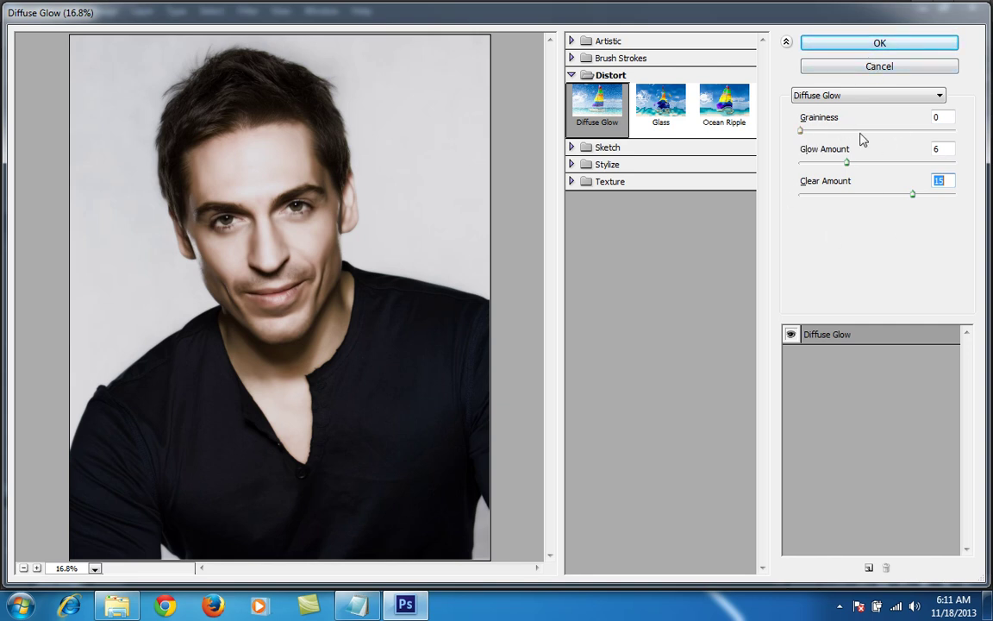
click(833, 49)
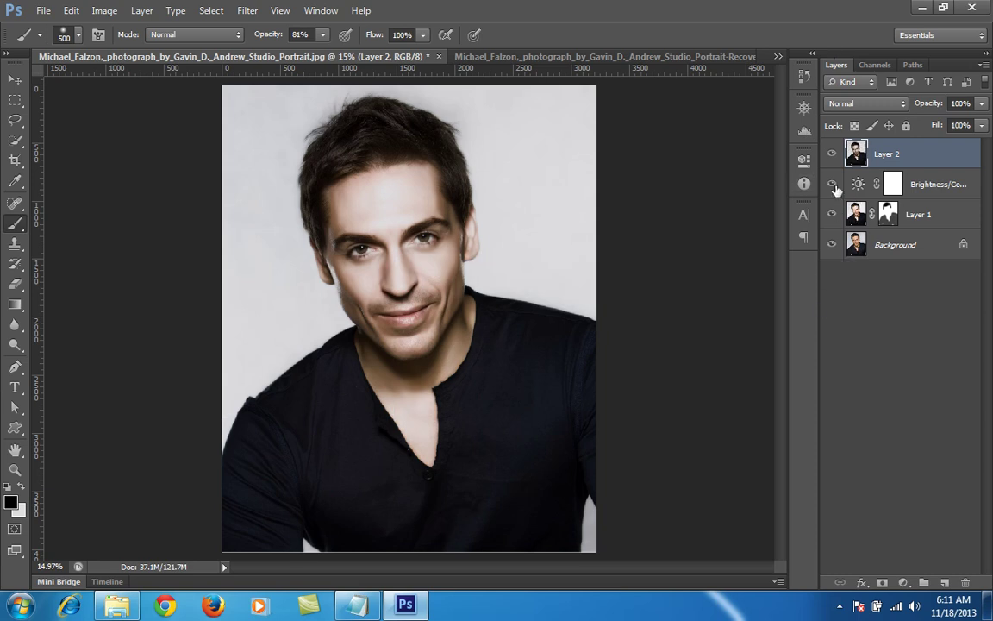
Add a Curves adjustment layer with the midpoint lowered and shadows lifted, then compare before and after.
click(903, 583)
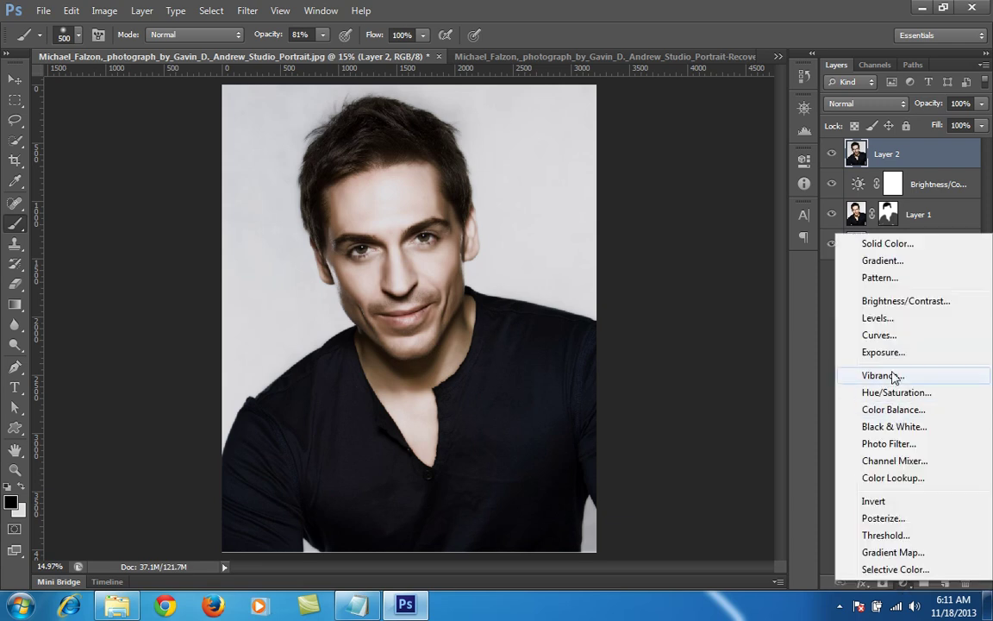
click(893, 336)
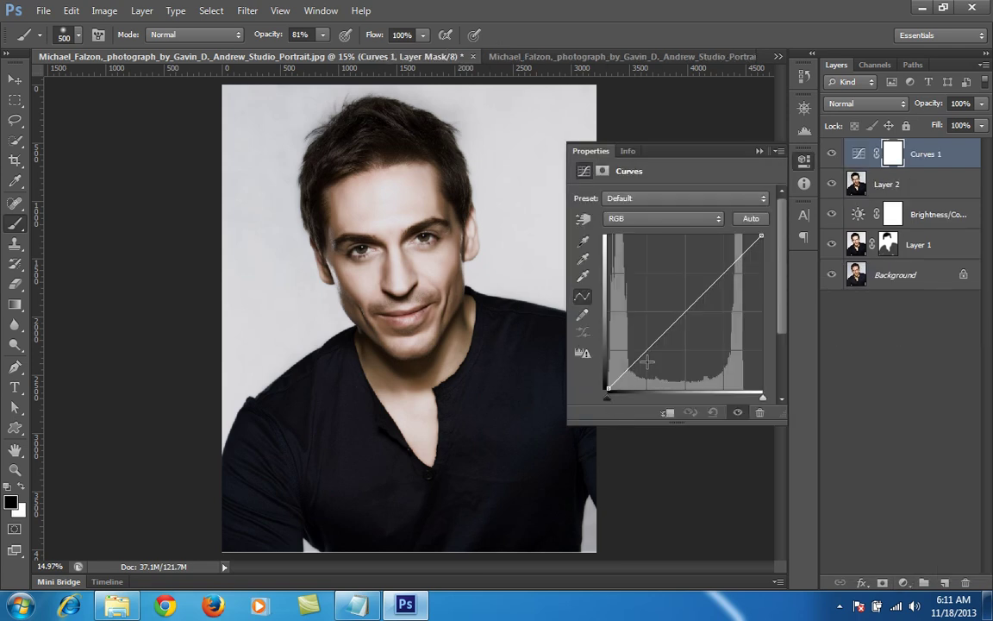
drag(685, 310, 687, 320)
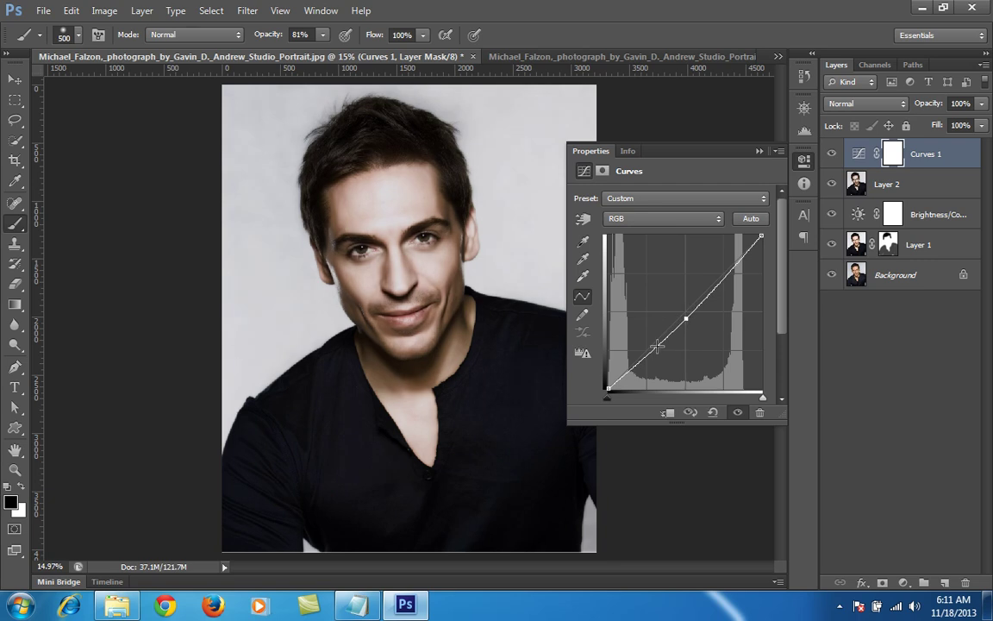
drag(649, 355, 648, 345)
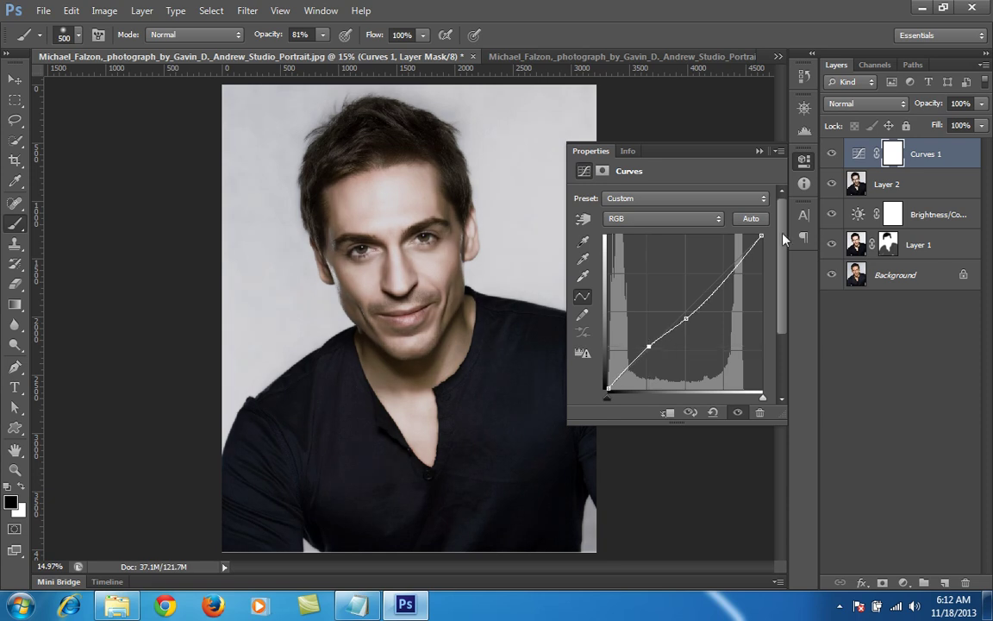
click(758, 153)
mouse_move(832, 153)
mouse_down()
mouse_move(832, 250)
mouse_move(832, 155)
mouse_up()
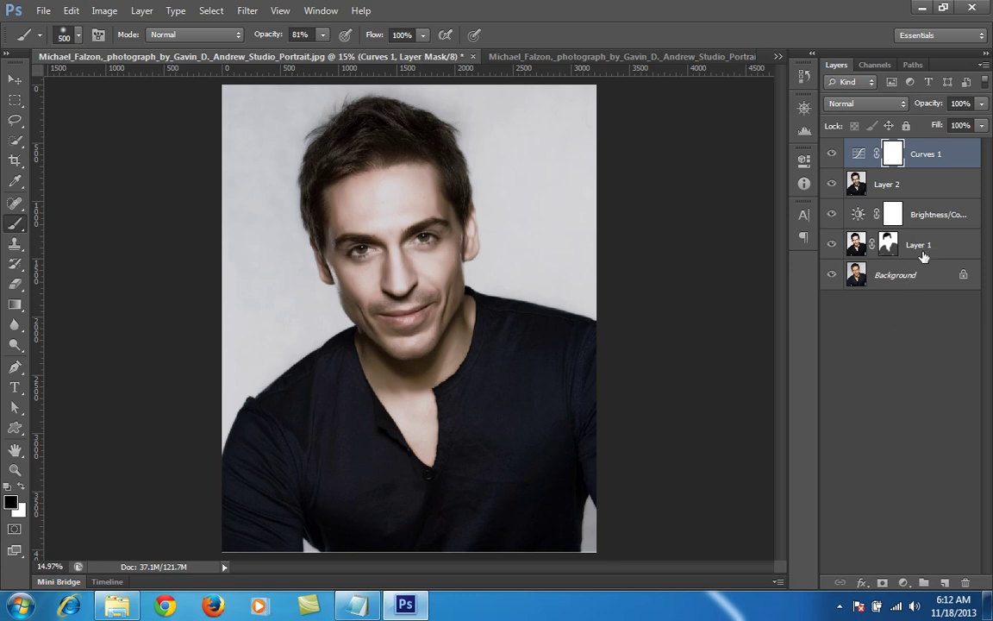
Add a Brightness/Contrast adjustment layer with Contrast 13 and Brightness -10.
click(903, 583)
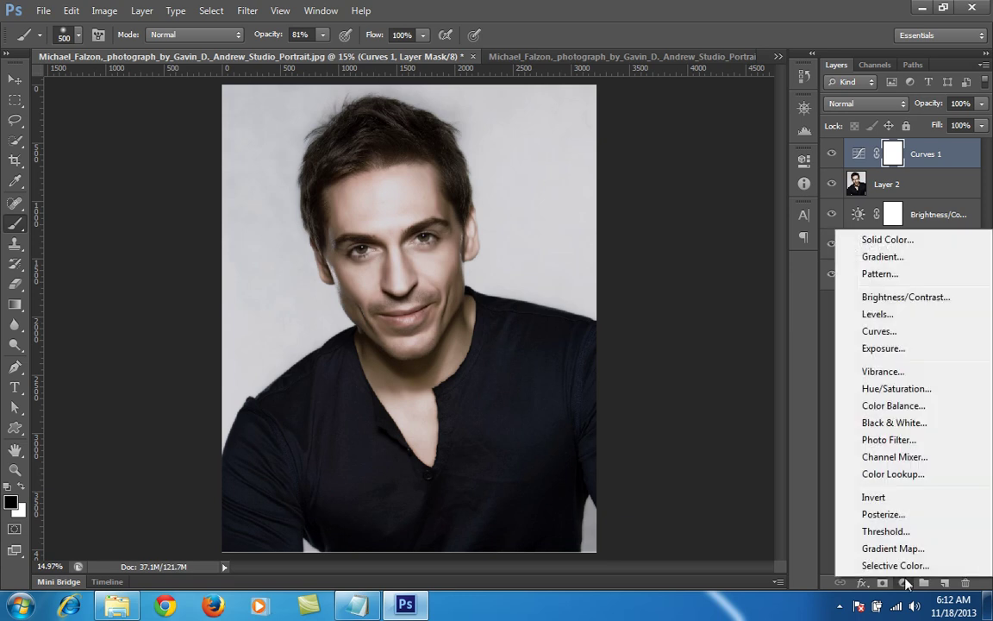
click(912, 300)
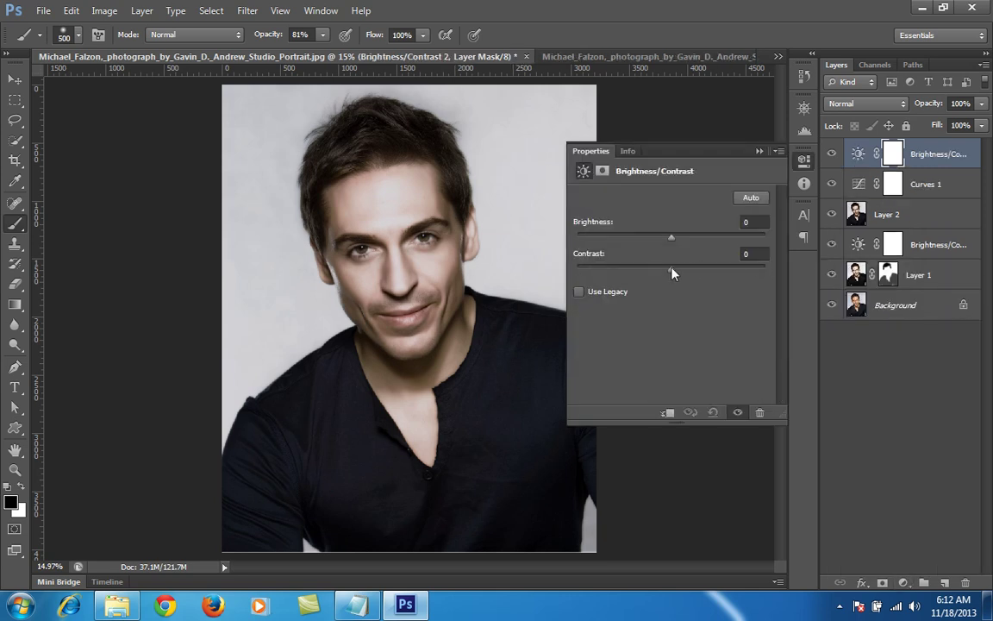
drag(673, 272, 685, 276)
mouse_move(670, 237)
mouse_down()
mouse_move(660, 237)
mouse_move(699, 248)
mouse_move(671, 247)
mouse_up()
click(757, 153)
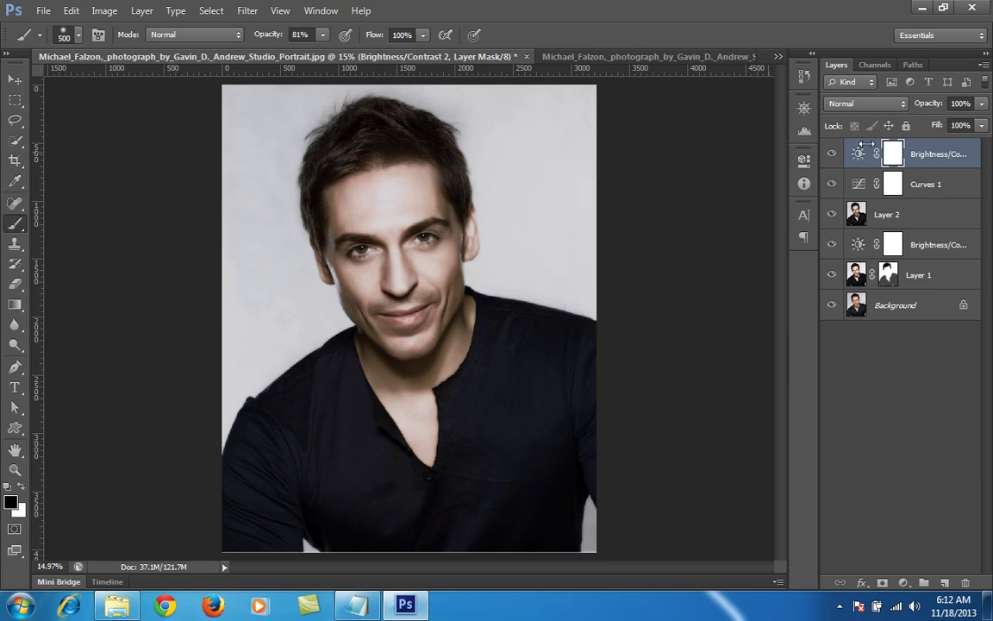
Add a Color Balance layer with Midtones at Cyan/Red -10, Magenta/Green +3, Yellow/Blue -8.
click(903, 583)
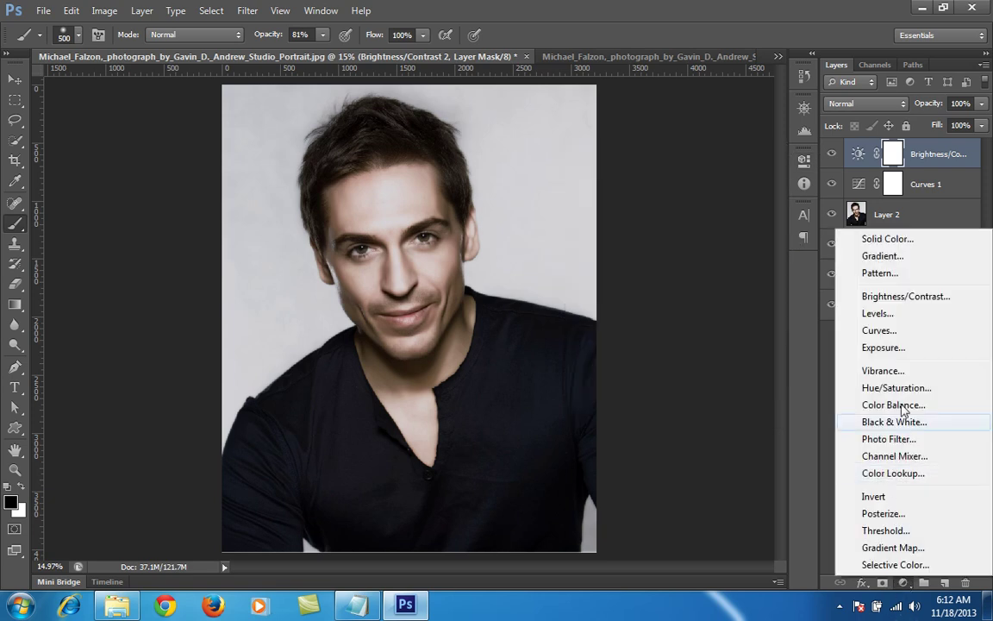
click(804, 158)
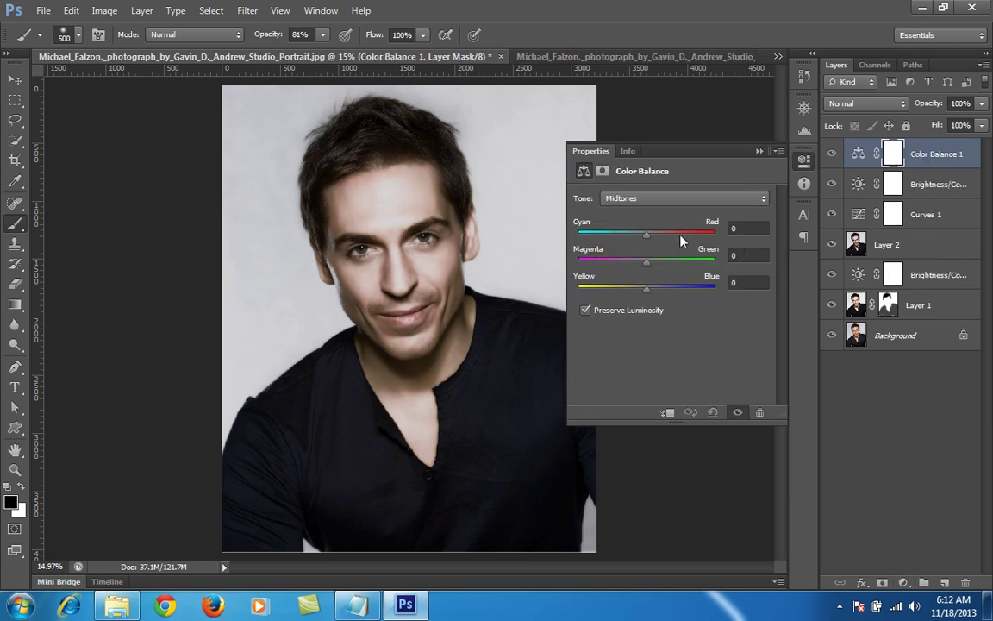
drag(648, 240, 645, 294)
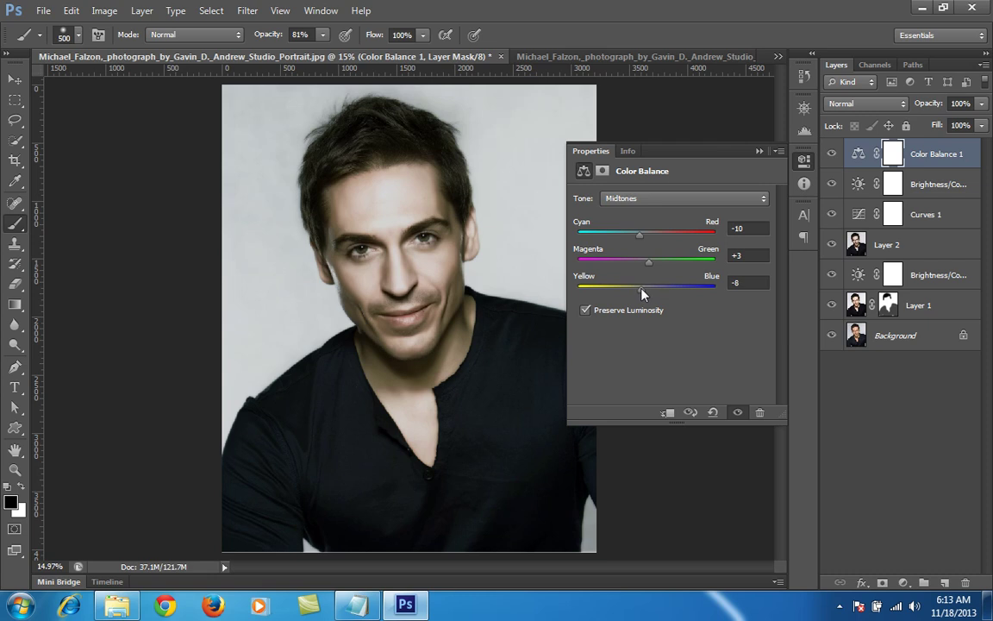
click(759, 151)
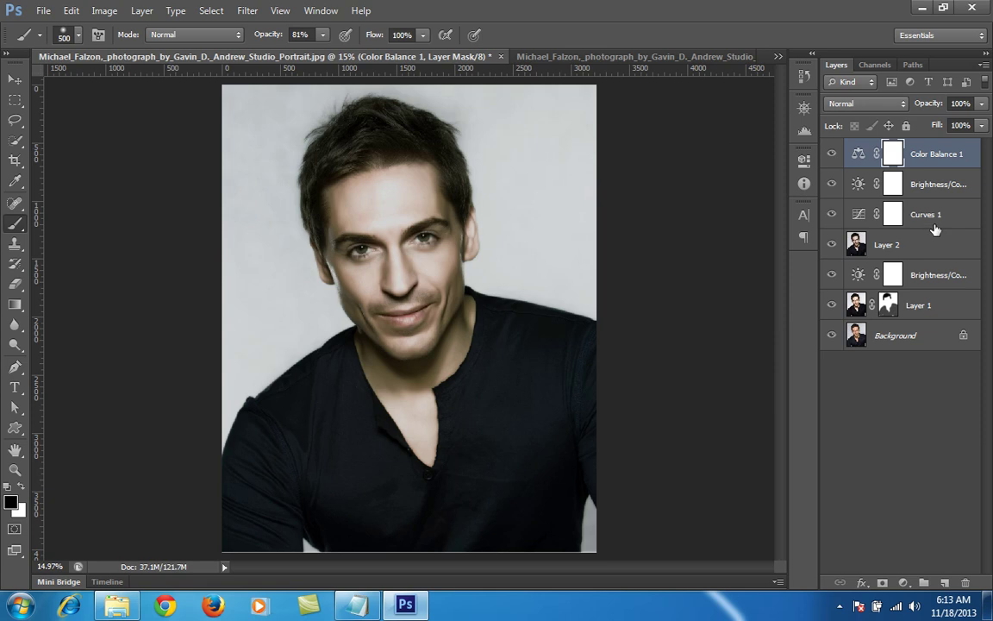
drag(832, 304, 836, 152)
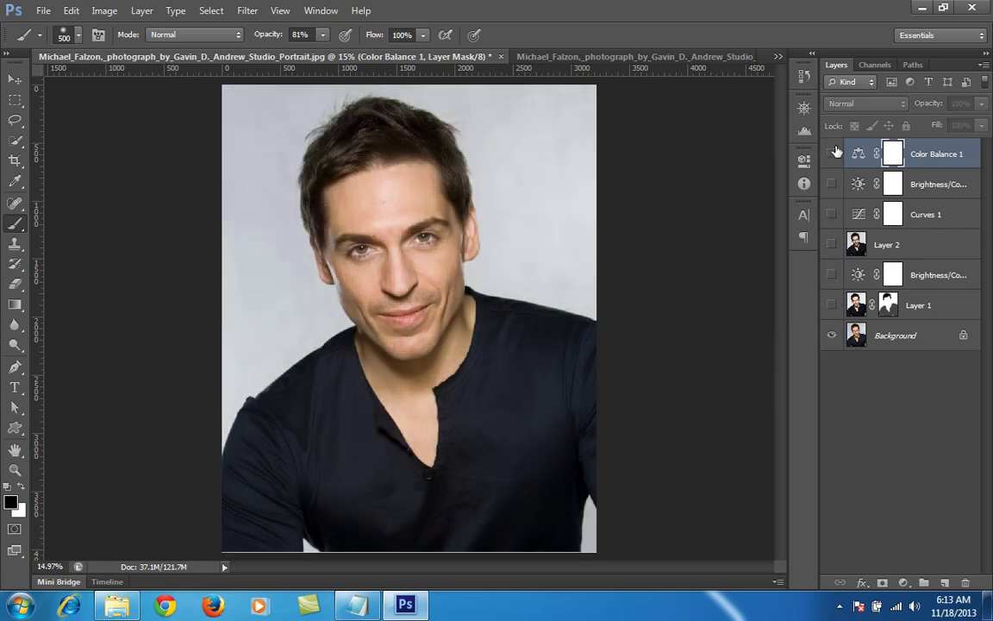
drag(833, 304, 834, 162)
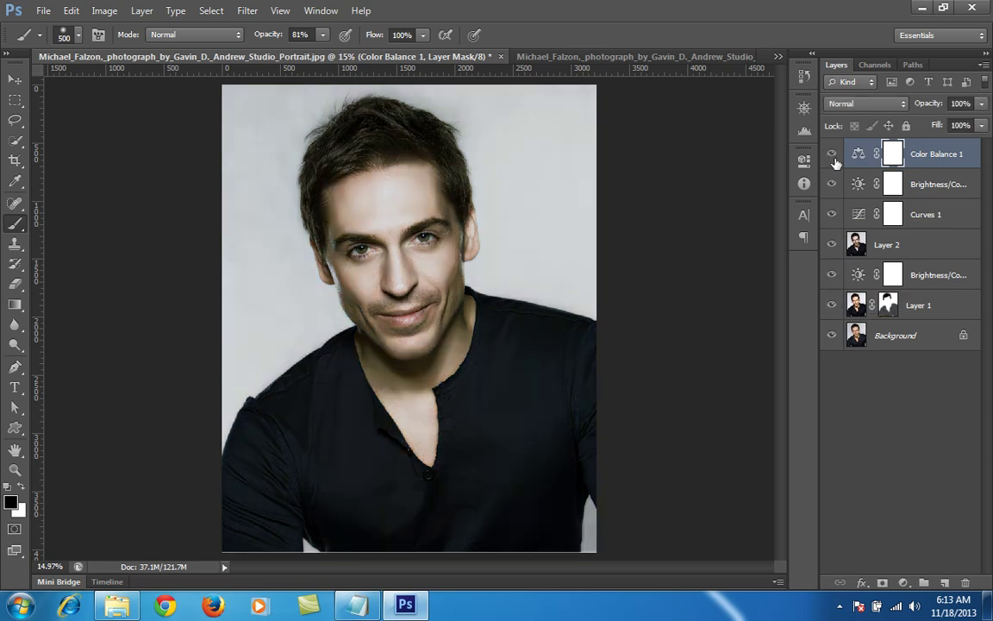